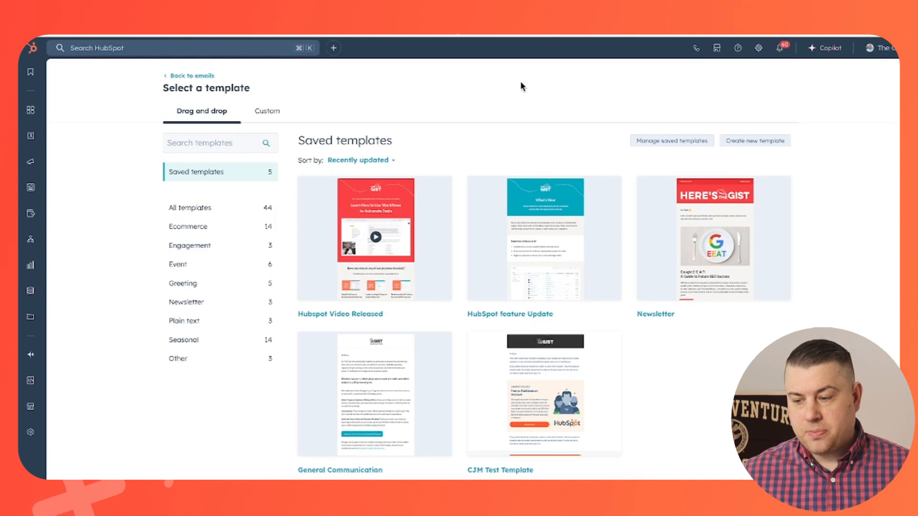
mouse_move(29, 165)
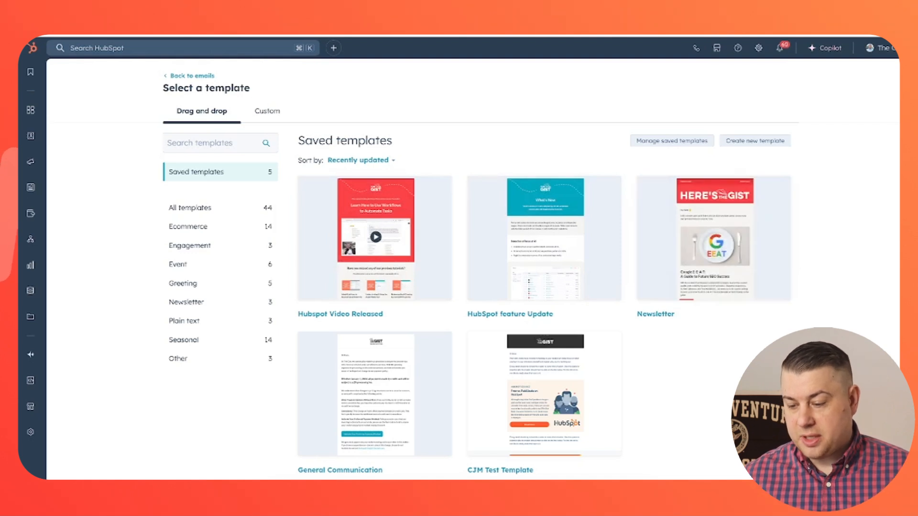
scroll(714, 230, "down", 1)
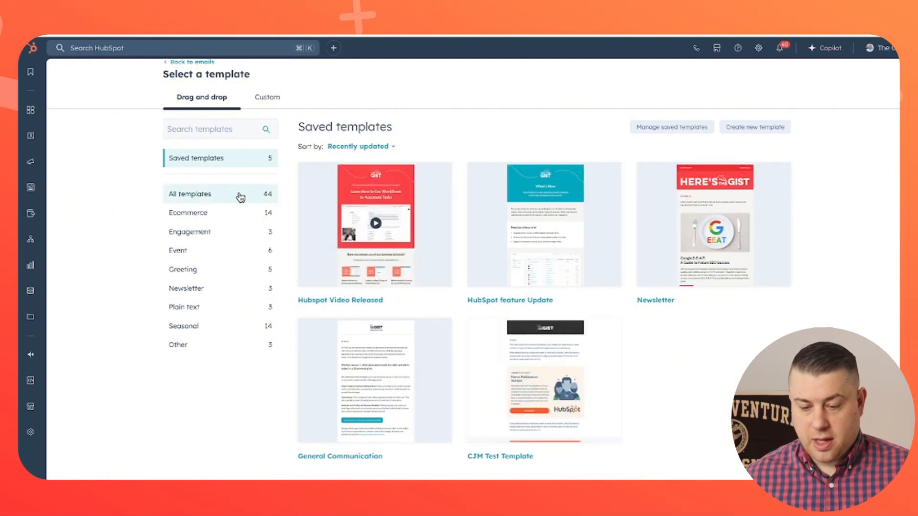
Step: Browse the Ecommerce, Engagement and Event template categories, then start a blank email from Start from scratch
left_click(240, 197)
scroll(538, 256, "down", 5)
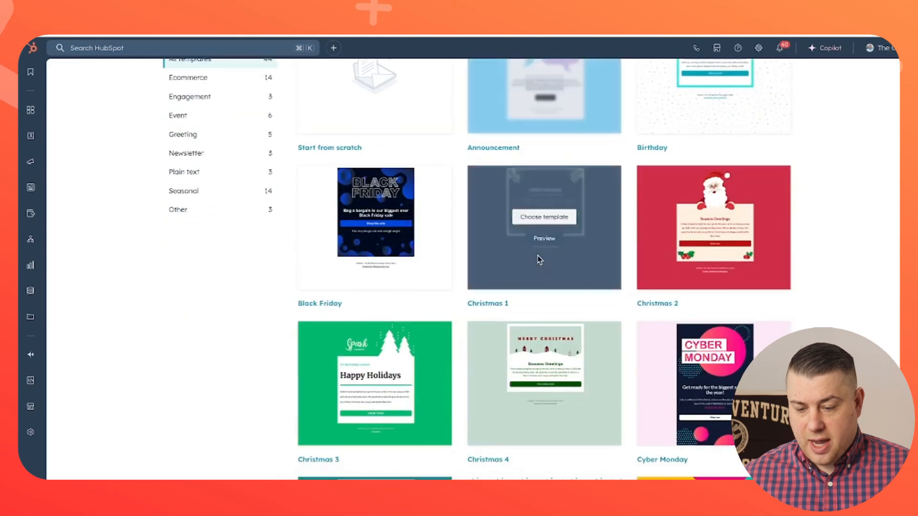
scroll(537, 260, "up", 3)
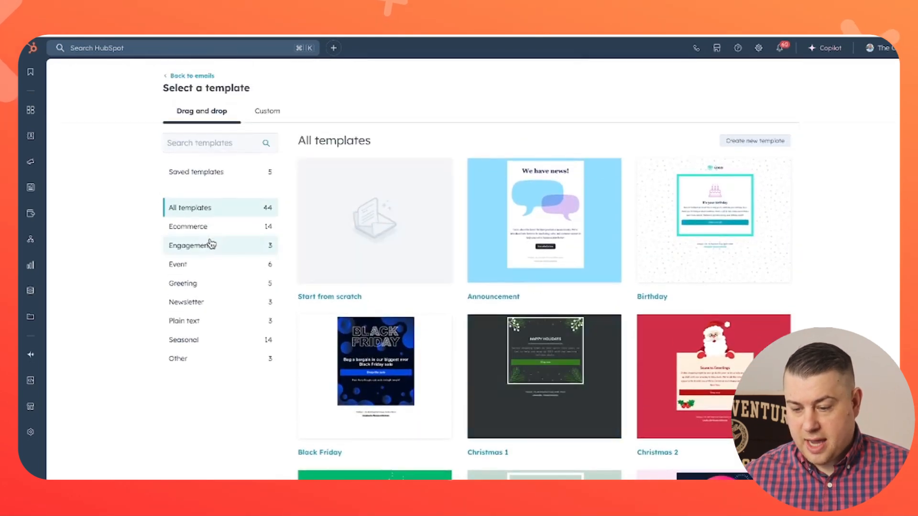
left_click(204, 233)
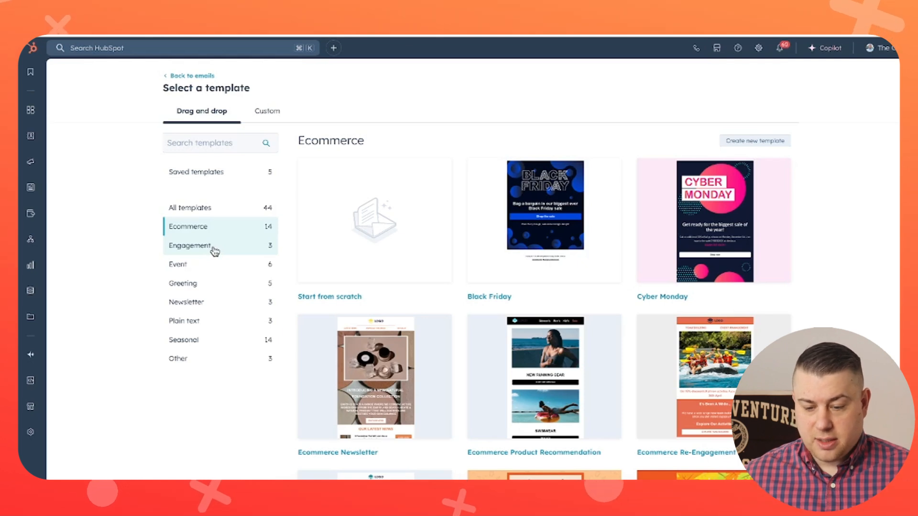
left_click(214, 249)
left_click(205, 266)
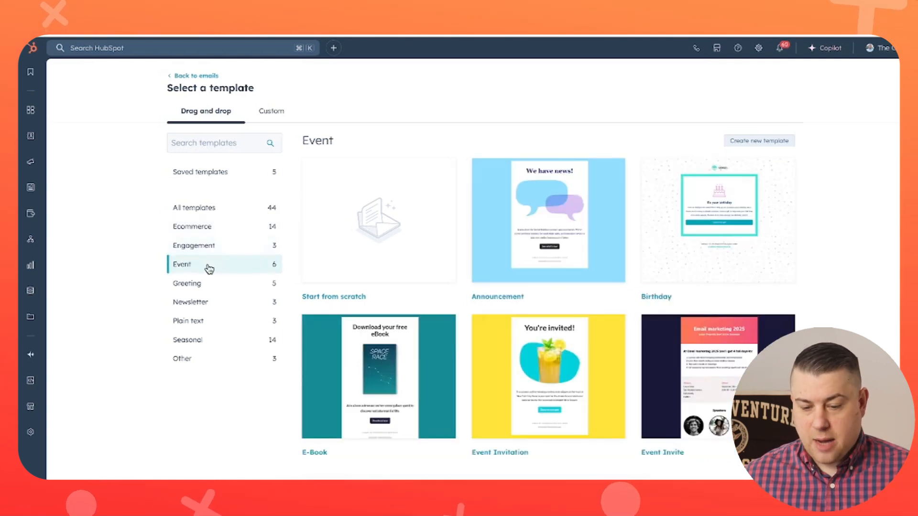
left_click(210, 214)
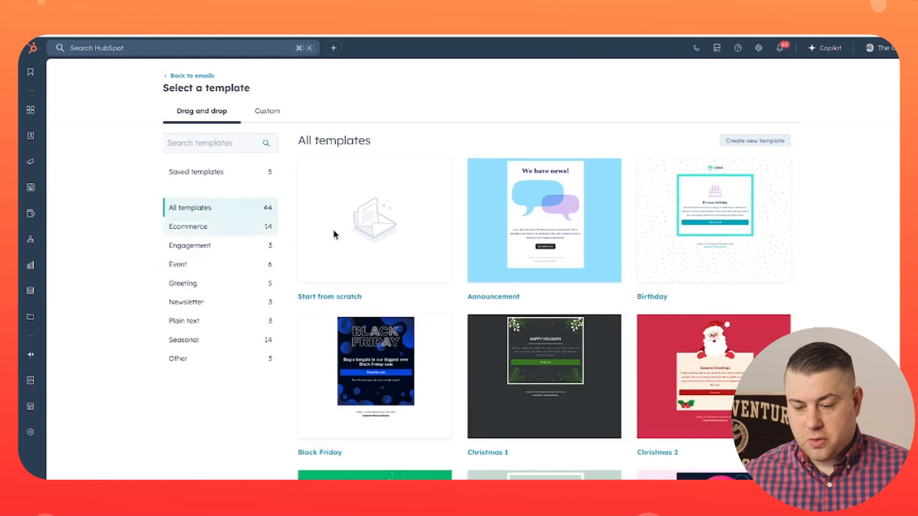
mouse_move(357, 233)
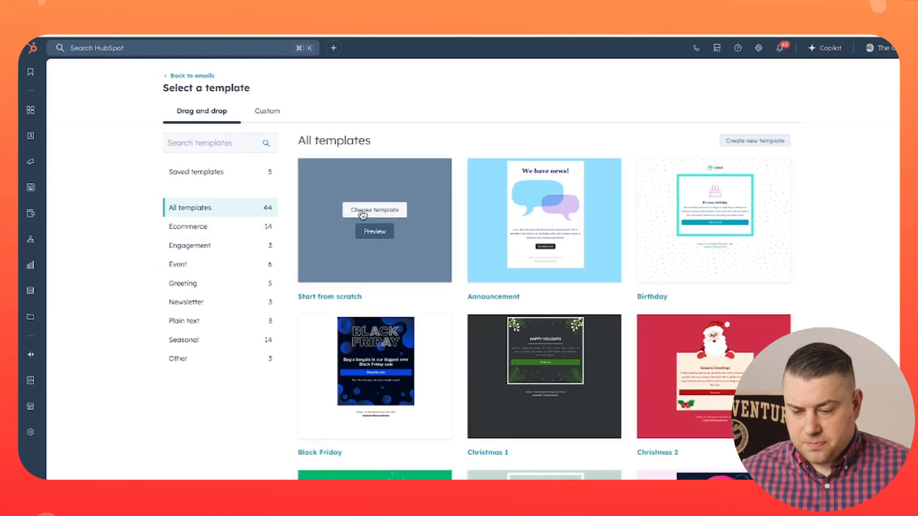
left_click(362, 211)
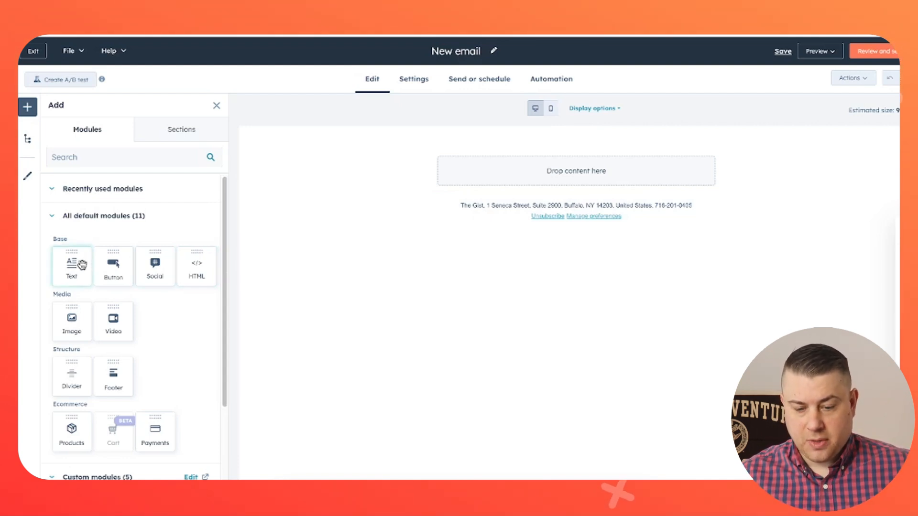
Step: Add a text module to the empty email with a button module below it
left_click_drag(79, 263, 491, 184)
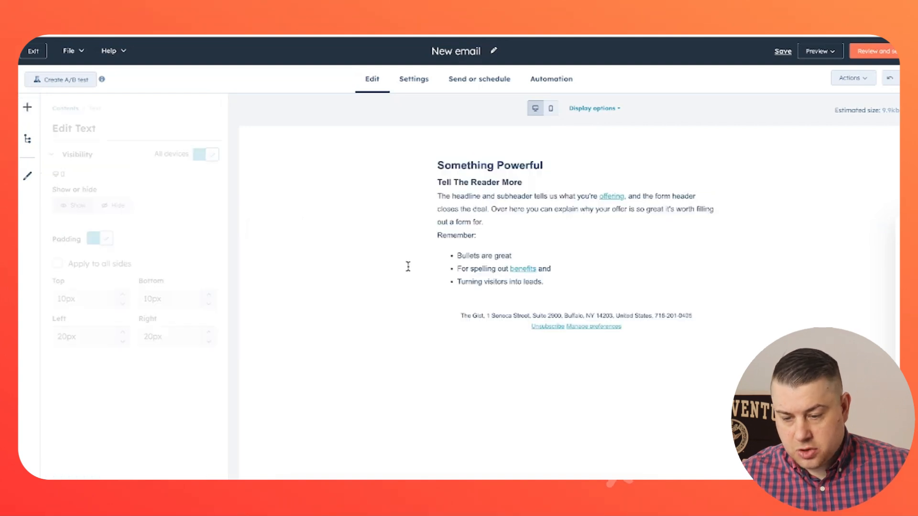
left_click(366, 253)
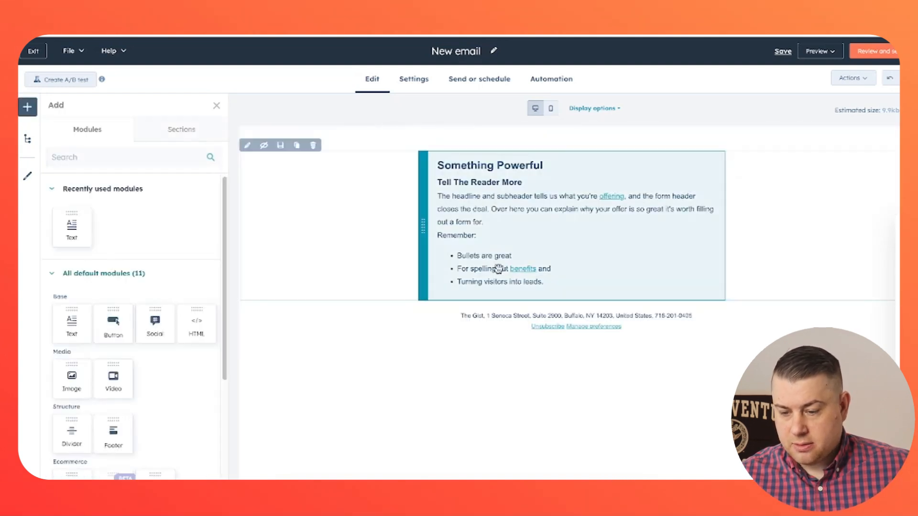
left_click_drag(125, 324, 514, 292)
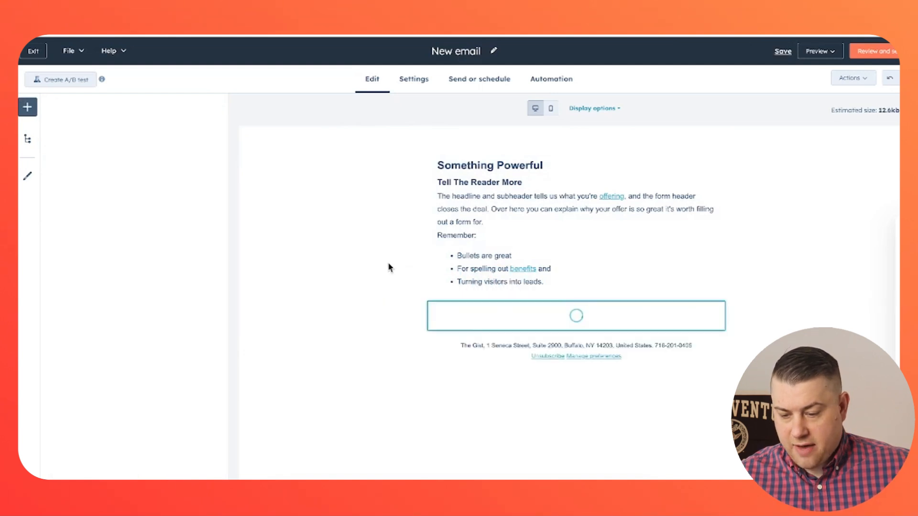
left_click(309, 278)
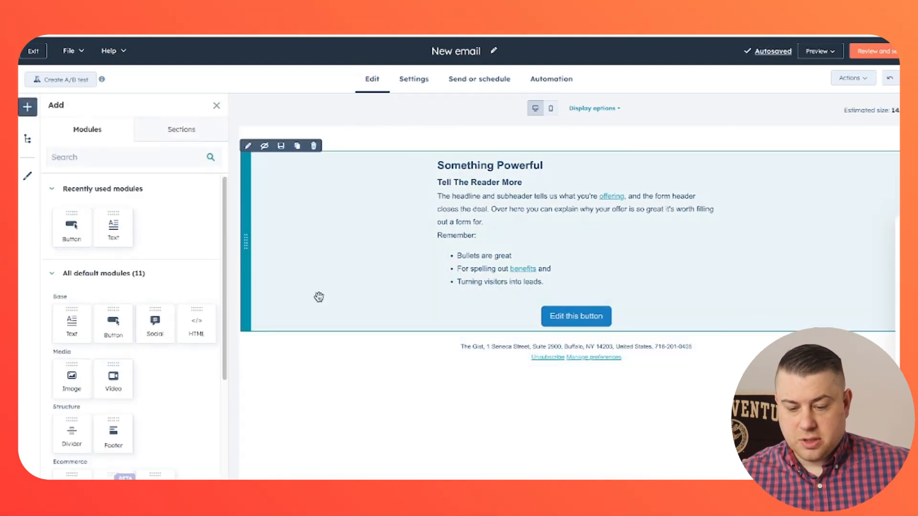
Step: Add an image module below the bullet list, filled with a 560×315 picture from the library
scroll(125, 352, "down", 1)
left_click_drag(79, 361, 490, 299)
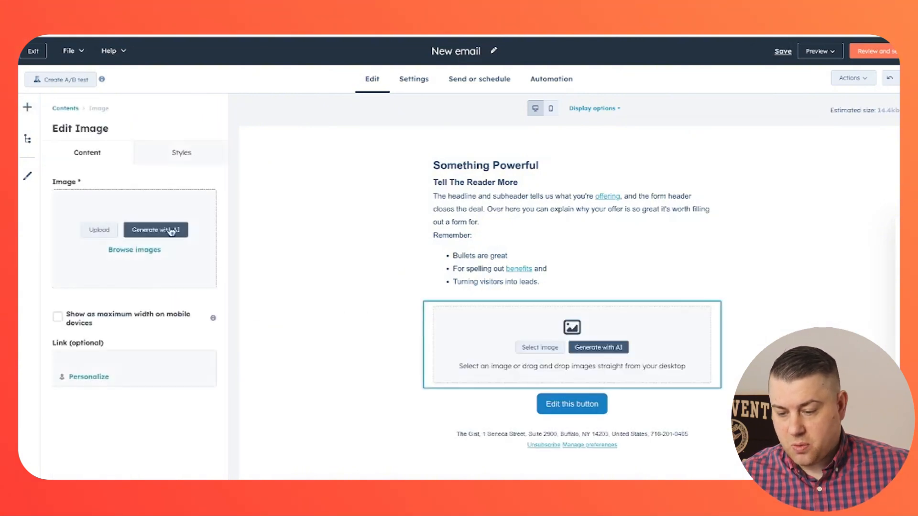
left_click(147, 254)
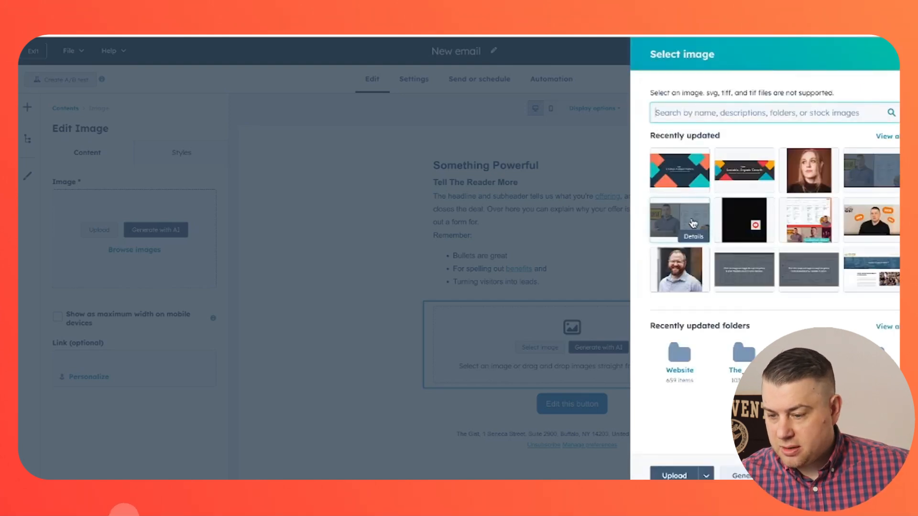
left_click(693, 224)
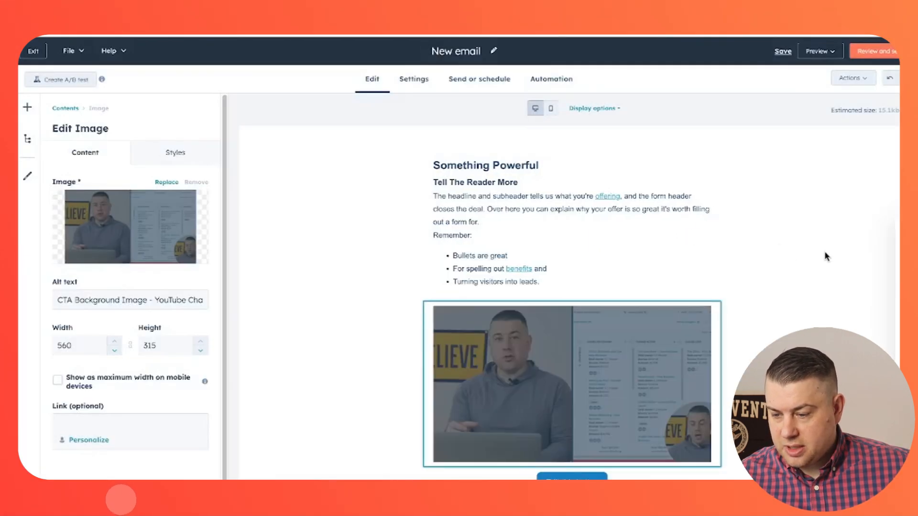
left_click(828, 257)
scroll(821, 252, "down", 2)
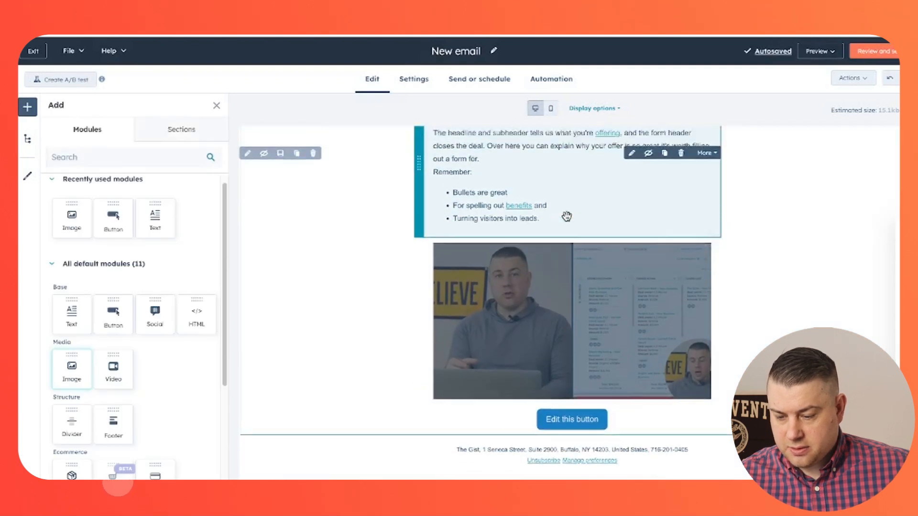
scroll(567, 217, "up", 2)
scroll(205, 242, "down", 3)
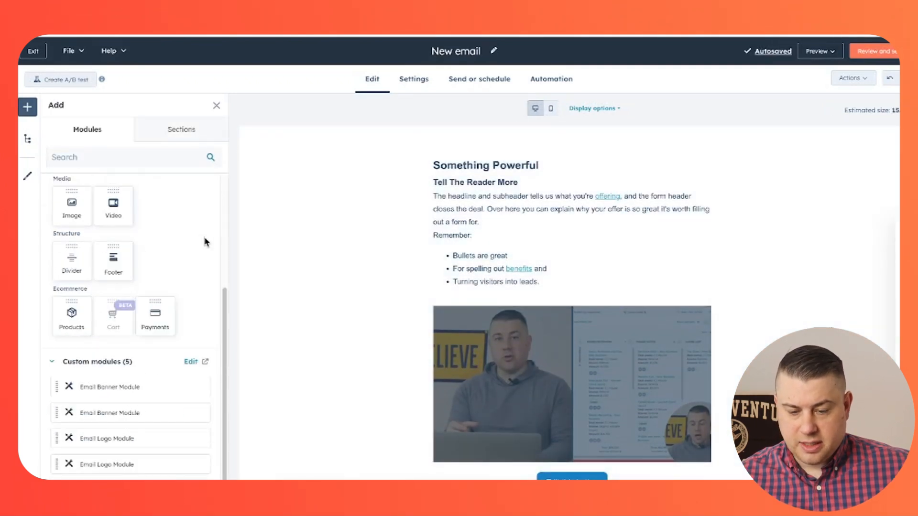
scroll(205, 242, "up", 3)
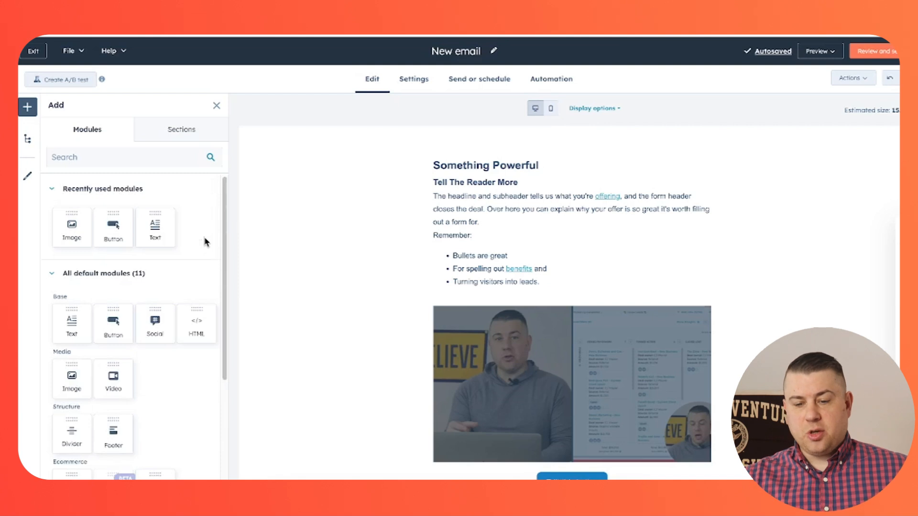
scroll(203, 235, "down", 3)
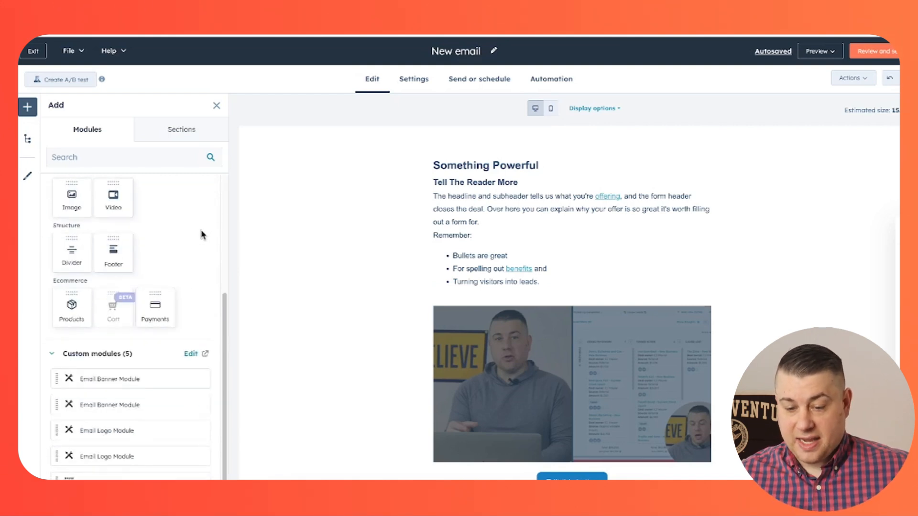
scroll(200, 232, "up", 3)
Step: Add an even two-column section and a 1/3 : 2/3 section below the button
left_click(182, 129)
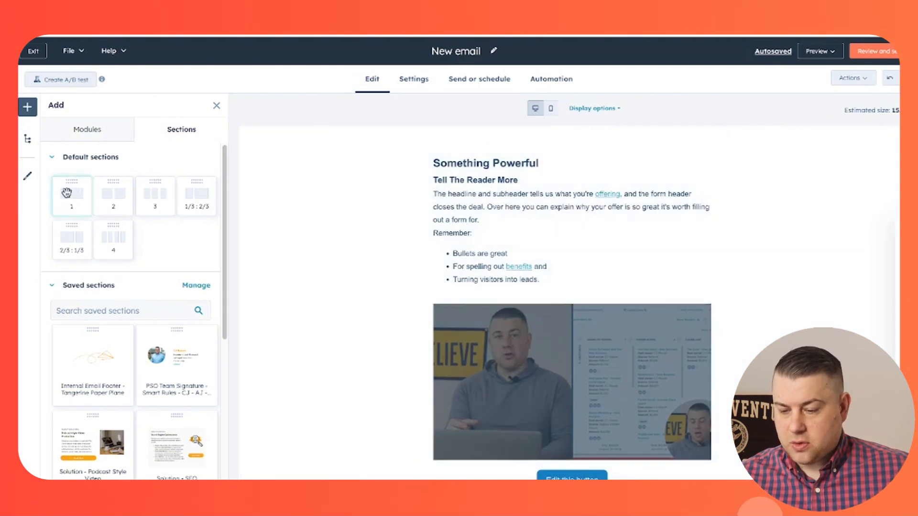
scroll(444, 285, "down", 2)
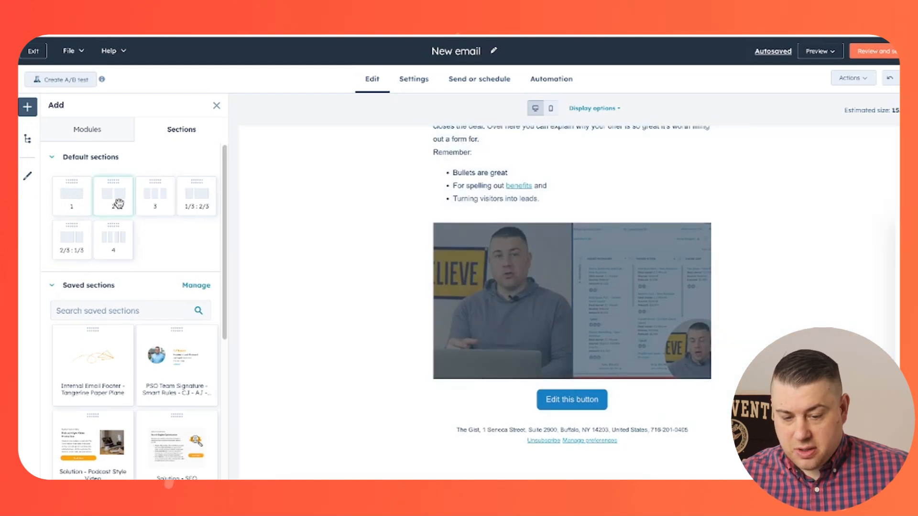
left_click_drag(118, 204, 469, 381)
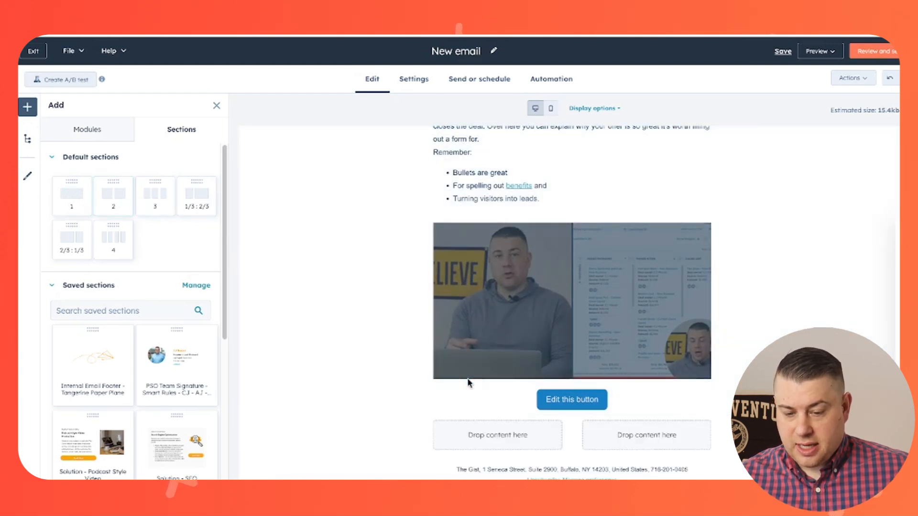
left_click(390, 340)
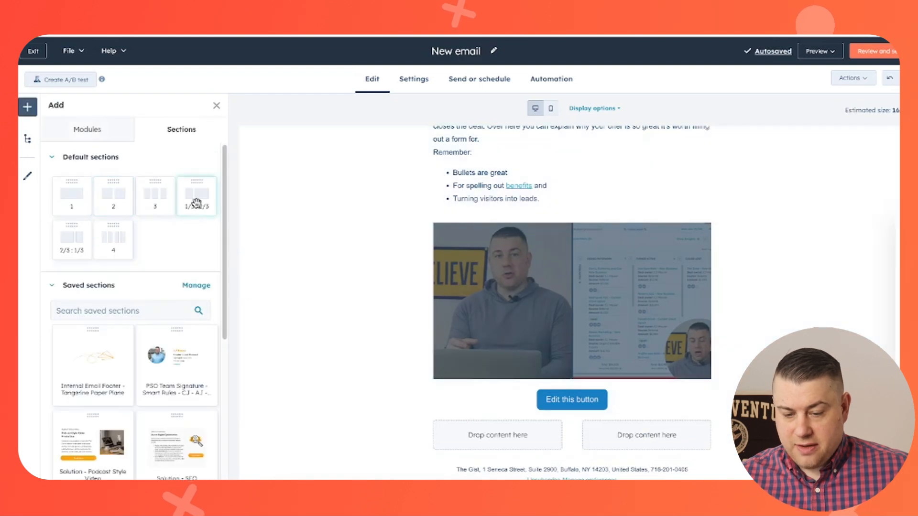
left_click_drag(197, 204, 521, 445)
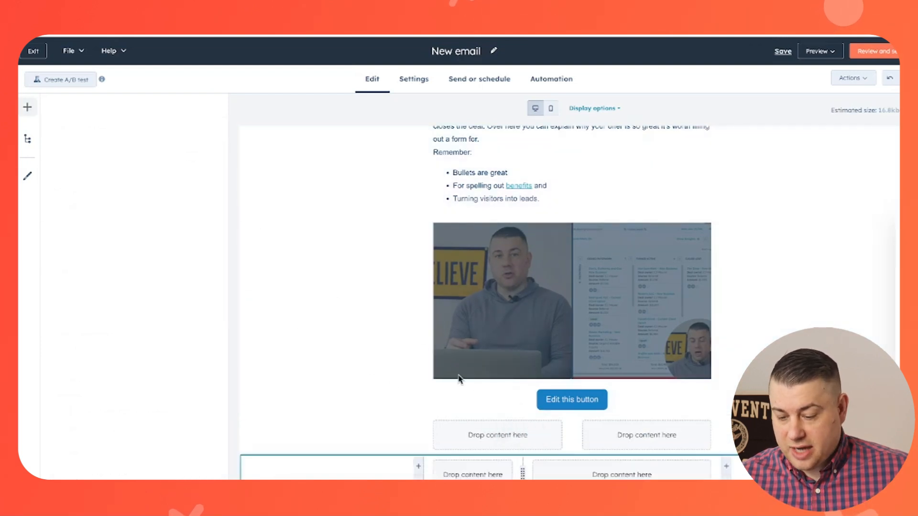
left_click(327, 301)
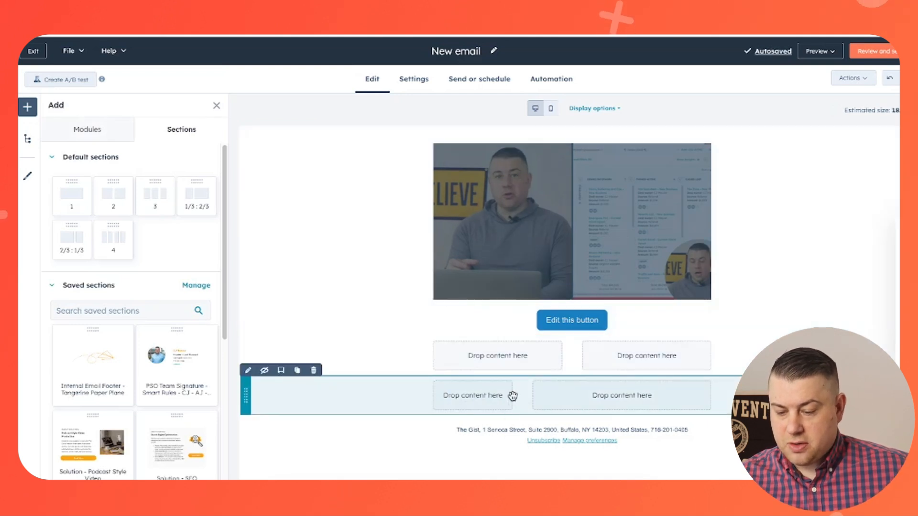
left_click(366, 397)
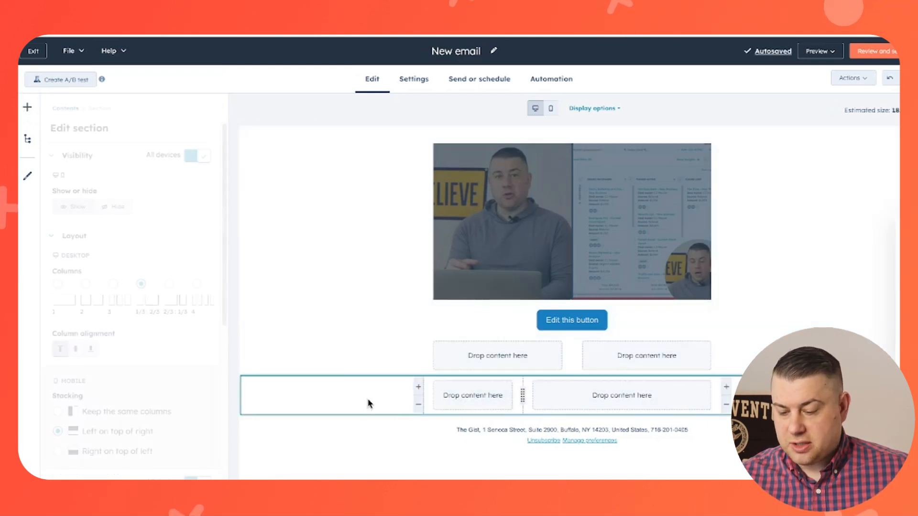
mouse_move(523, 395)
left_mouse_down()
mouse_move(502, 399)
mouse_move(523, 397)
left_mouse_up()
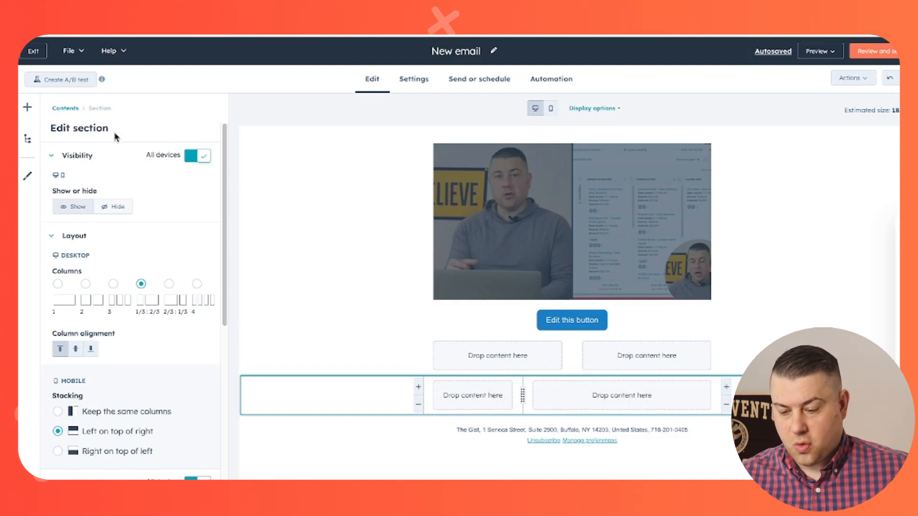
Step: Save the text-and-image section as 'Test Saved Section' and locate it among saved sections
left_click(314, 200)
scroll(159, 207, "down", 5)
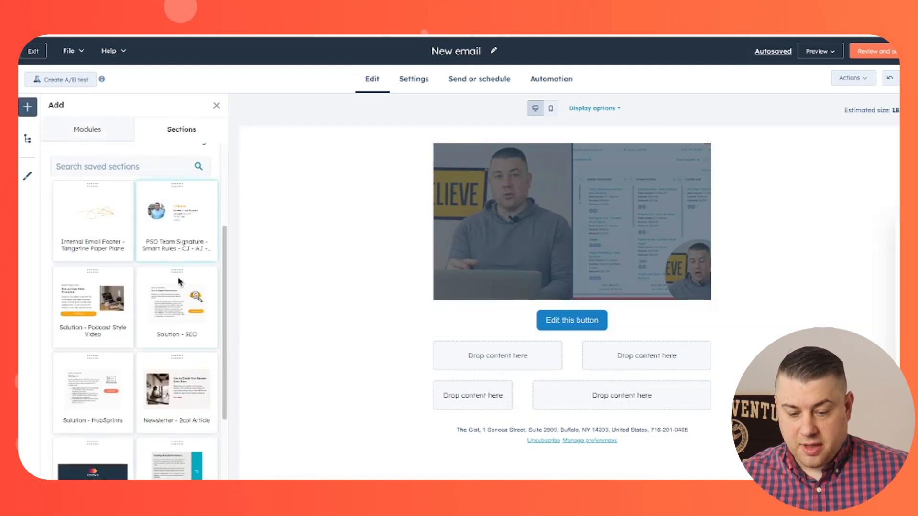
scroll(182, 308, "up", 3)
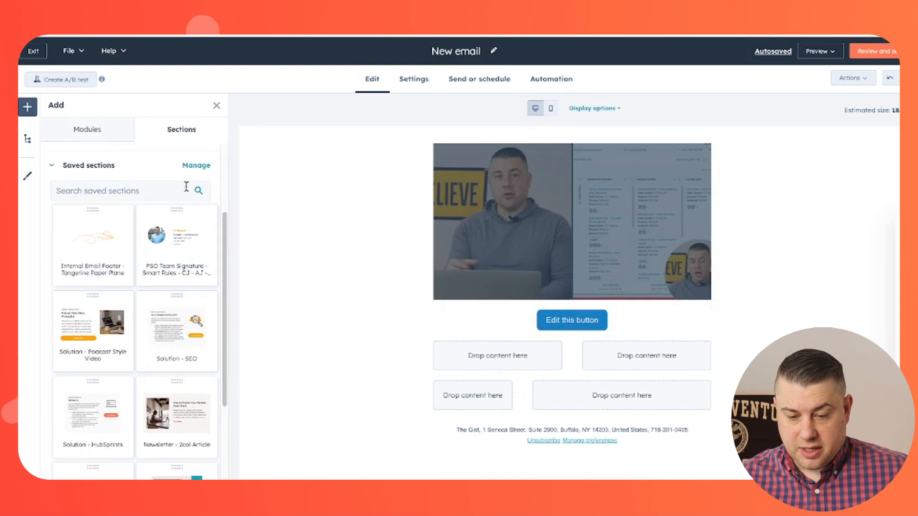
scroll(343, 289, "up", 4)
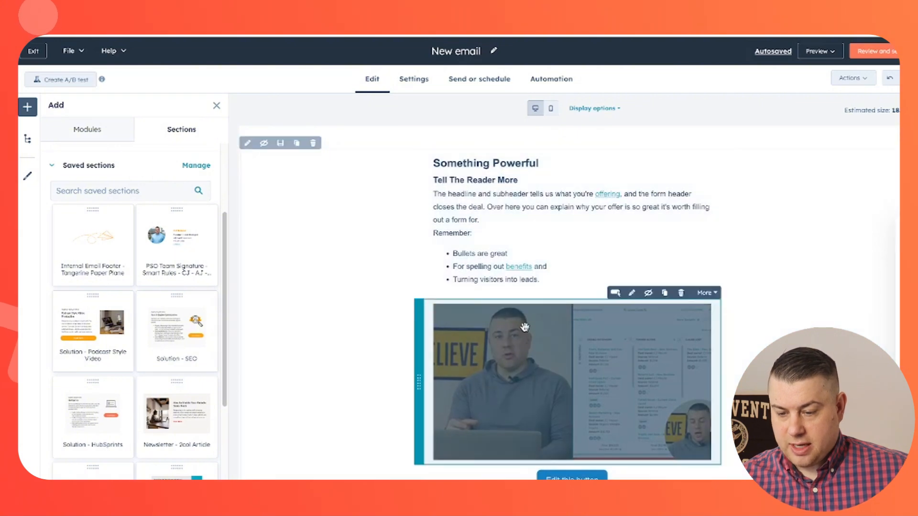
left_click(282, 150)
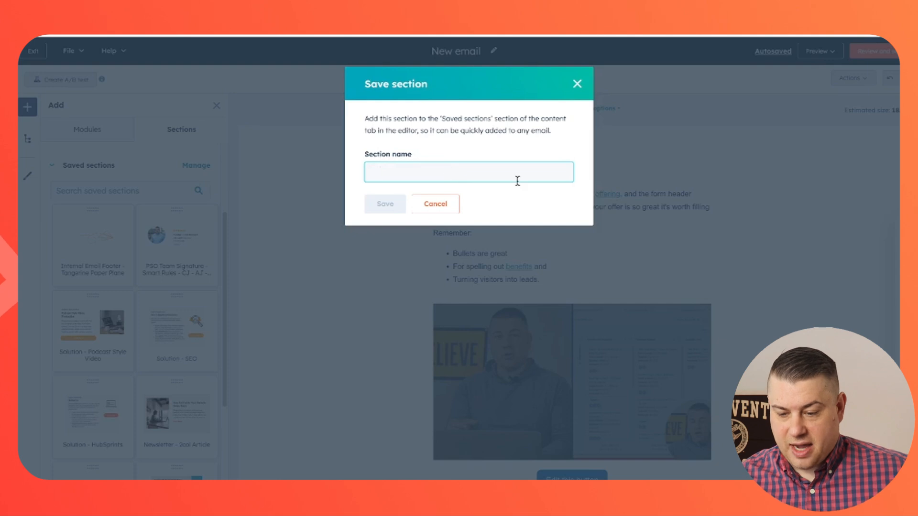
type("TE")
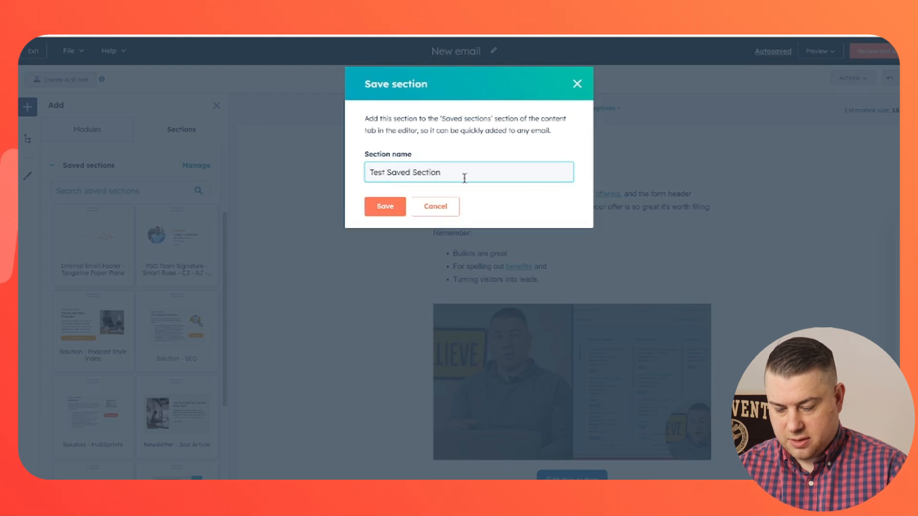
left_click(393, 205)
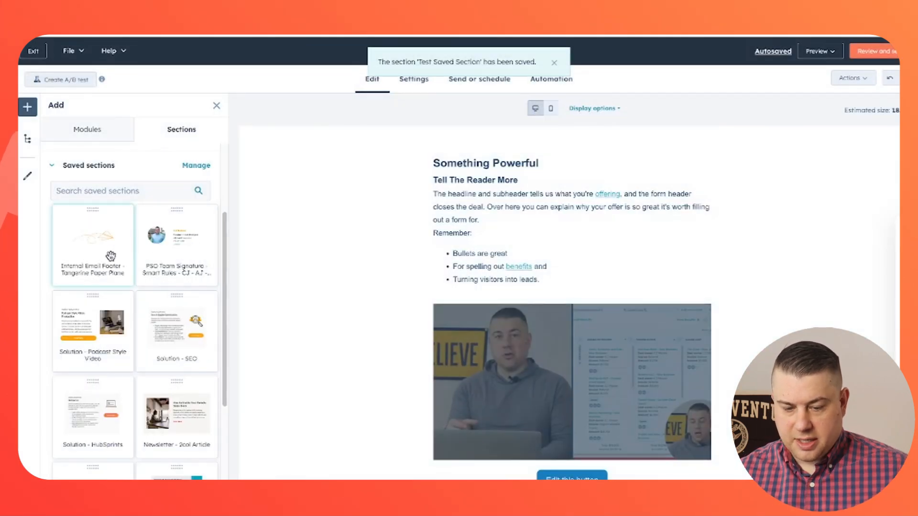
scroll(186, 240, "down", 3)
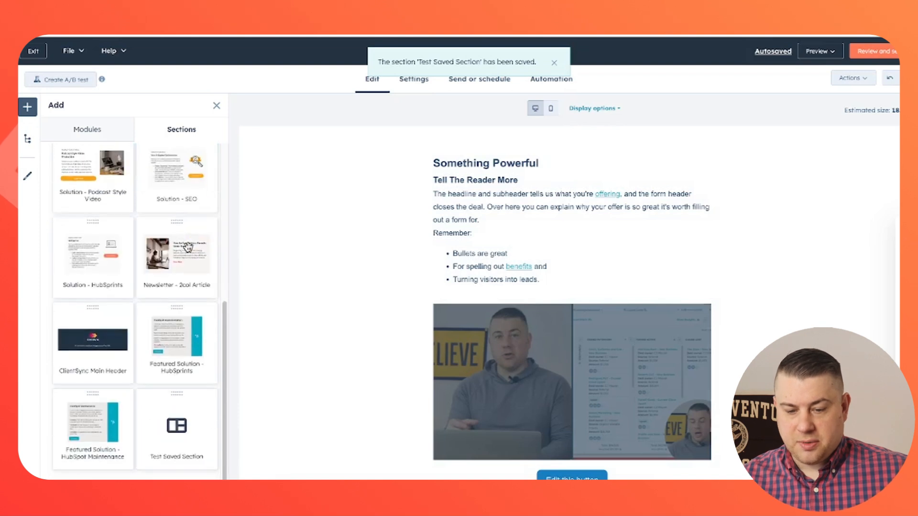
scroll(178, 428, "up", 8)
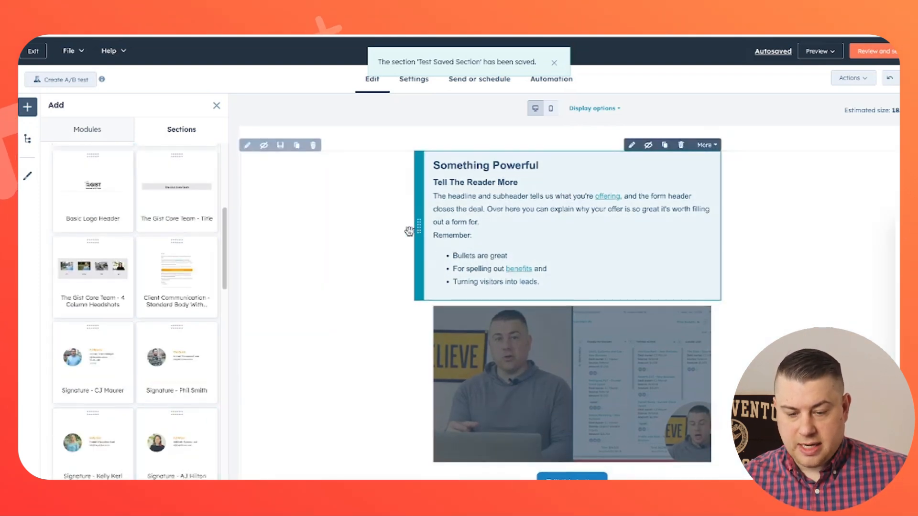
Step: Delete the existing content section and the leftover empty two-column section
left_click(314, 146)
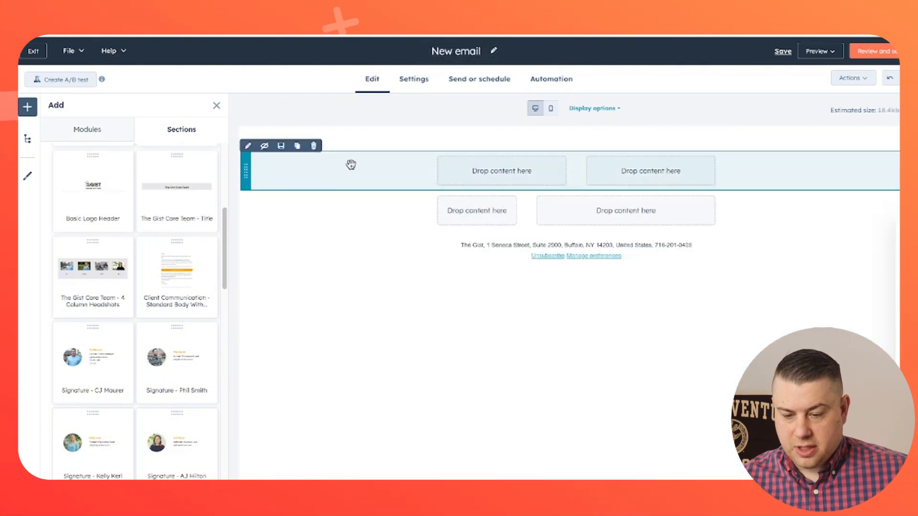
left_click(316, 144)
scroll(183, 267, "up", 4)
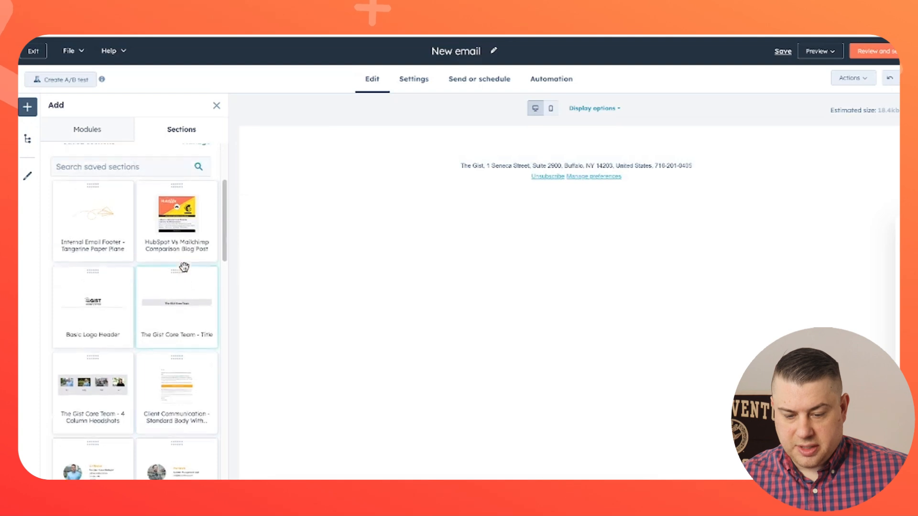
scroll(201, 266, "down", 3)
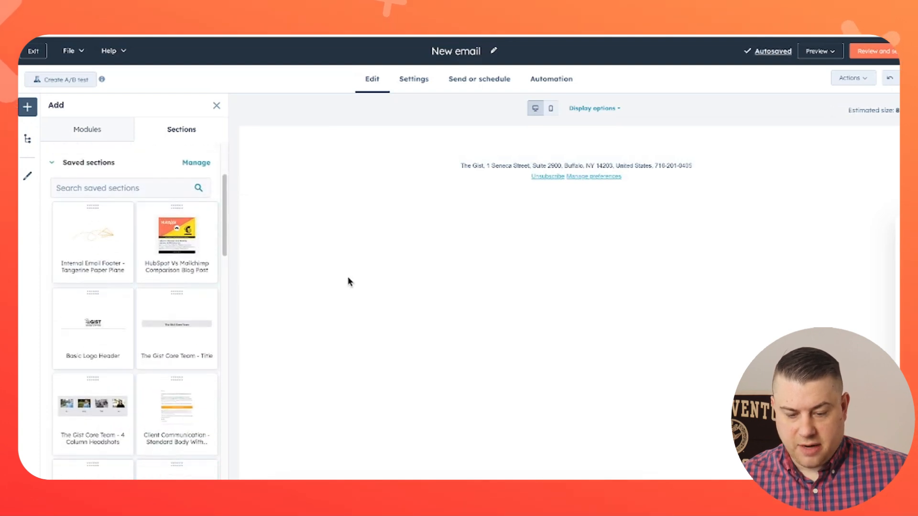
Step: Add the Basic Logo Header and Client Communication welcome-body saved sections
left_click_drag(99, 314, 482, 158)
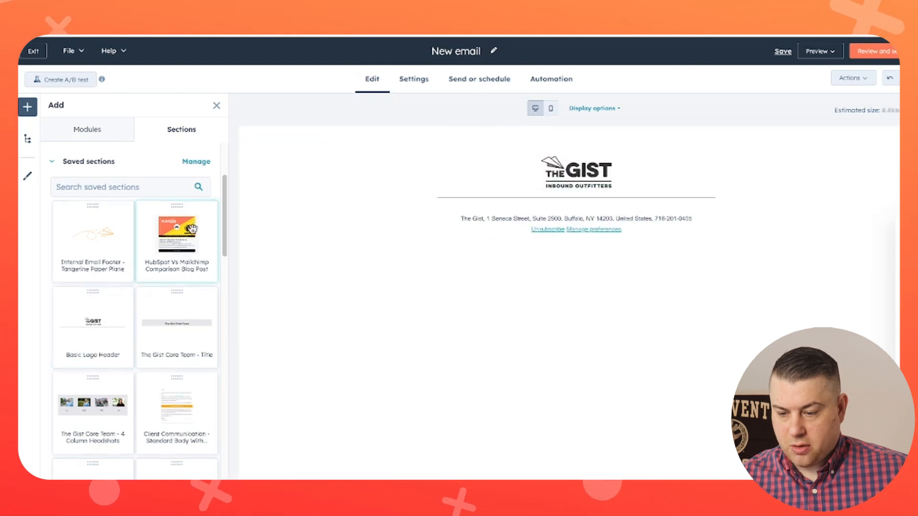
scroll(182, 286, "down", 1)
left_click_drag(210, 365, 529, 217)
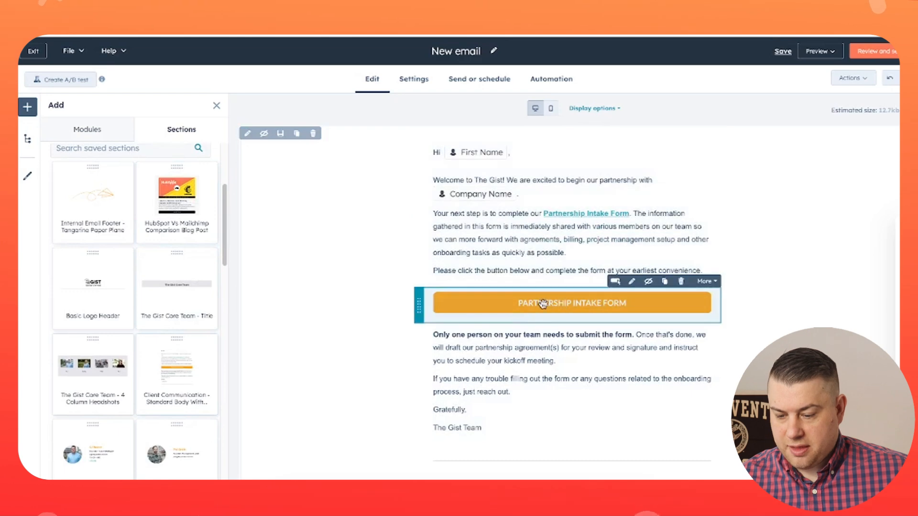
scroll(218, 286, "down", 1)
scroll(96, 306, "down", 6)
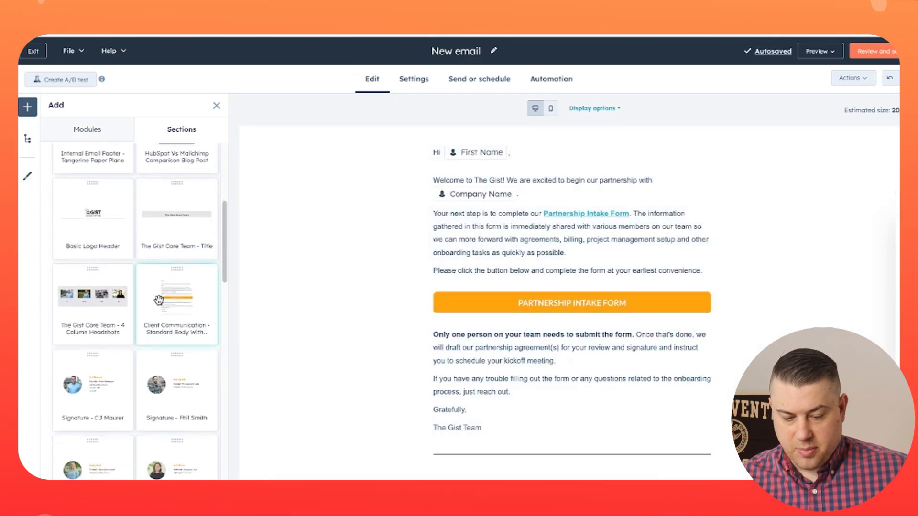
scroll(83, 308, "down", 5)
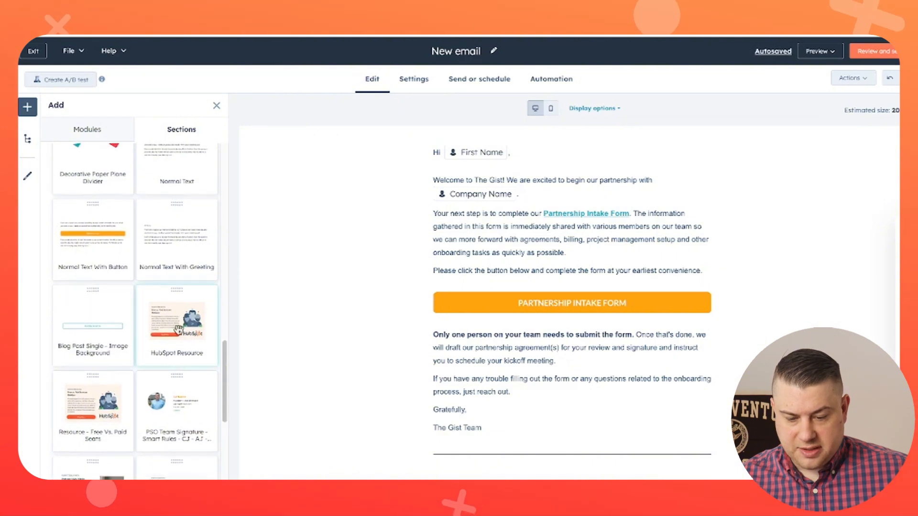
Step: Add the HubSpot Resource, Normal Text With Greeting and PSO signature sections below the welcome body
mouse_move(177, 325)
left_mouse_down()
mouse_move(505, 412)
mouse_move(467, 381)
left_mouse_up()
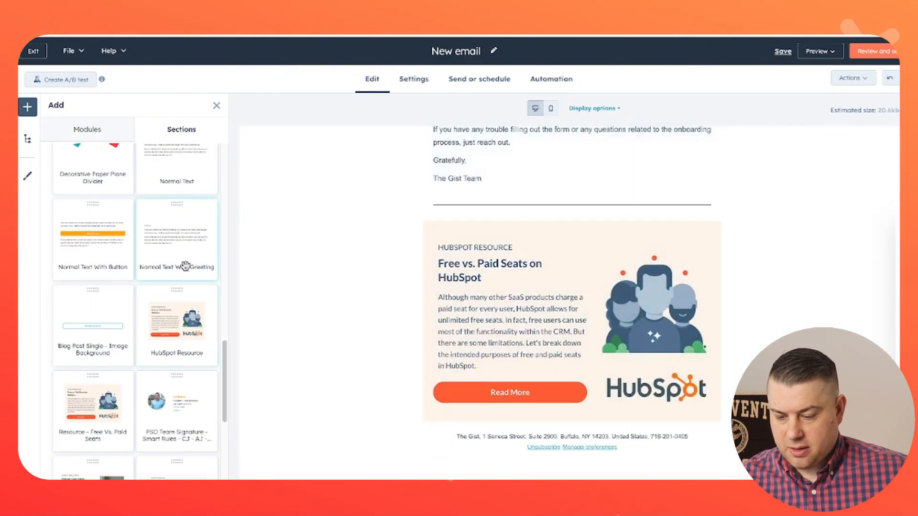
left_click_drag(183, 263, 425, 402)
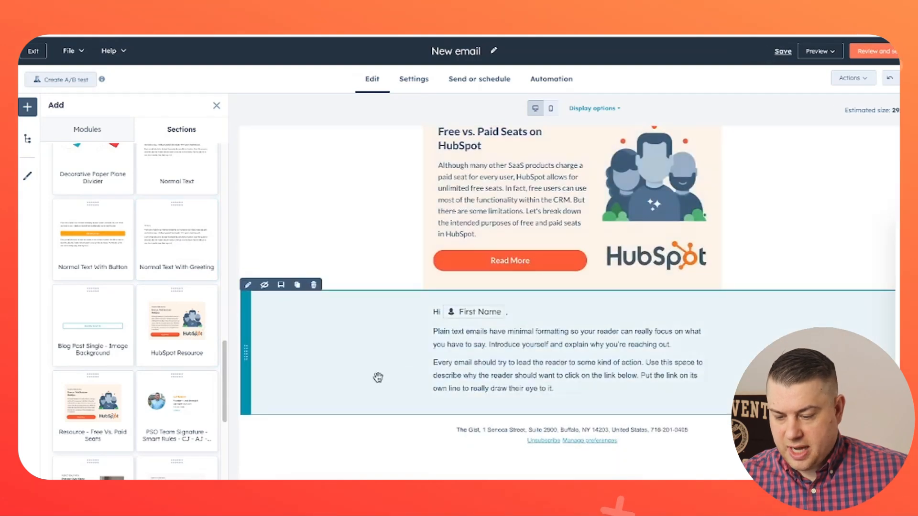
scroll(169, 372, "down", 5)
scroll(166, 367, "up", 5)
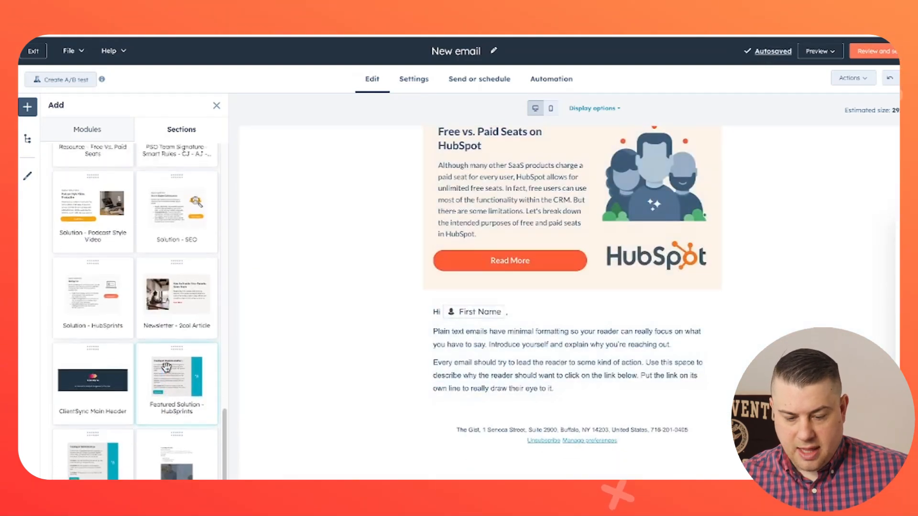
mouse_move(175, 325)
left_mouse_down()
mouse_move(308, 373)
mouse_move(437, 401)
left_mouse_up()
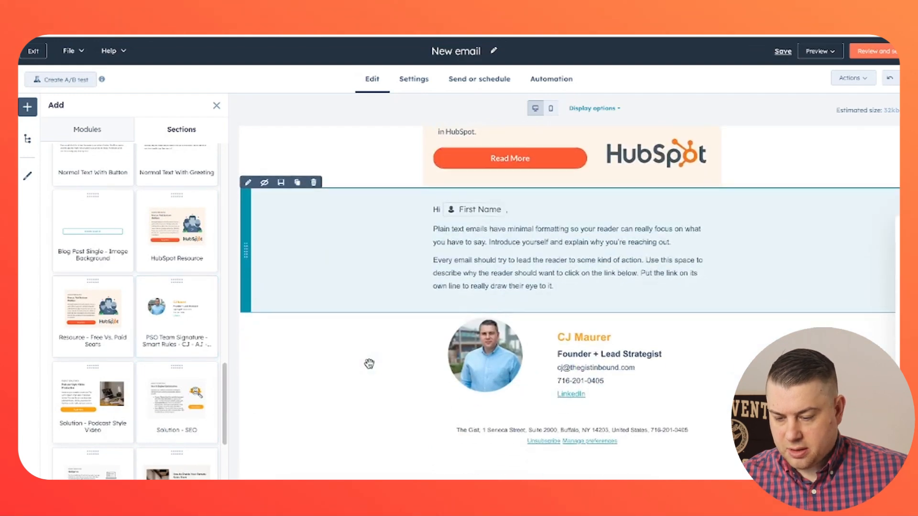
scroll(369, 364, "up", 10)
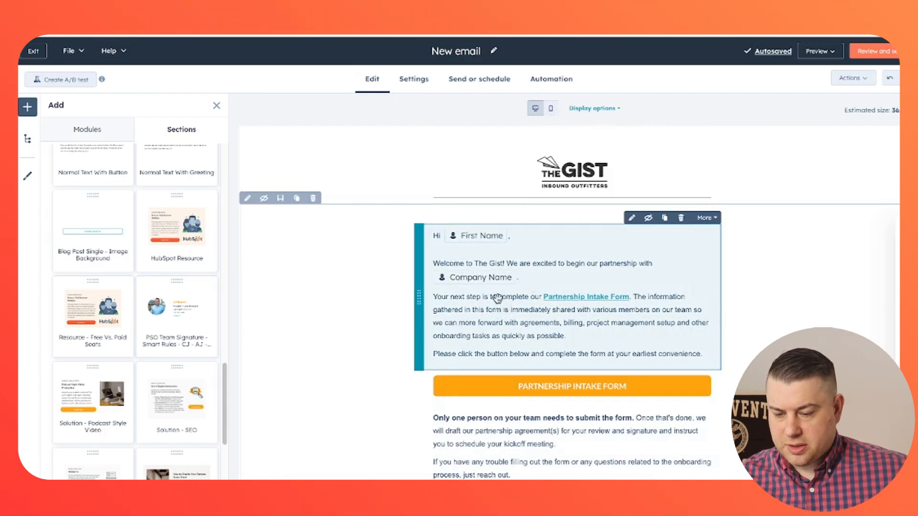
scroll(497, 299, "down", 10)
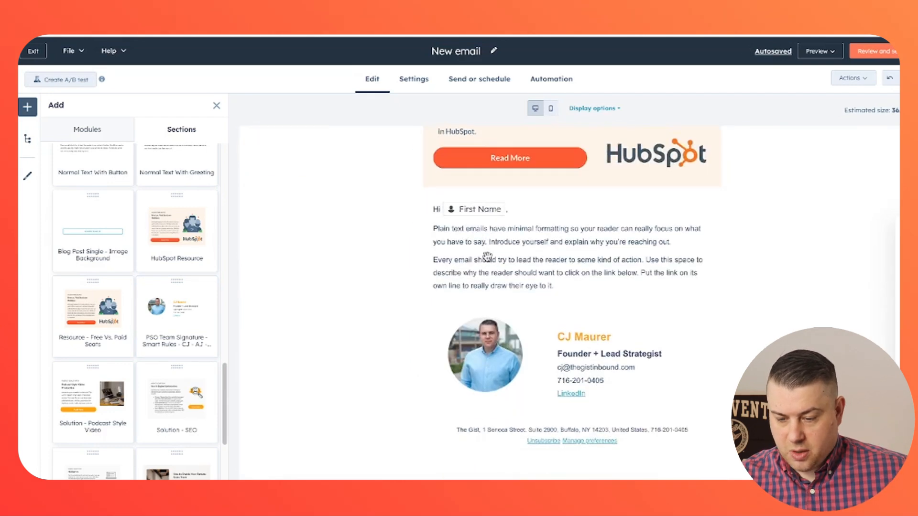
scroll(522, 287, "up", 10)
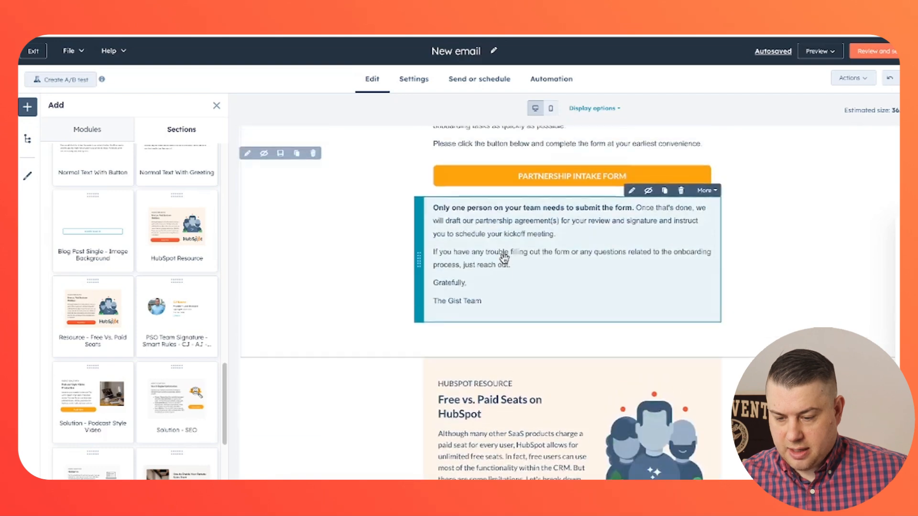
scroll(488, 275, "down", 10)
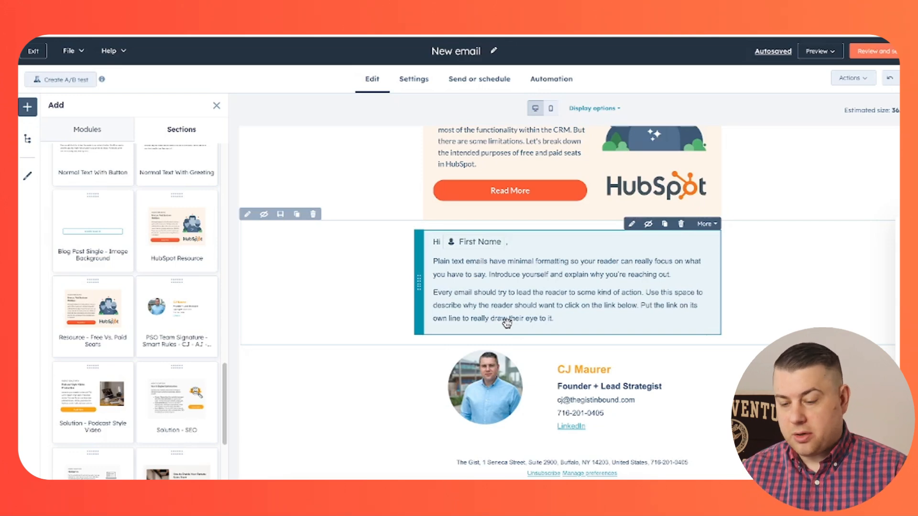
scroll(517, 318, "up", 10)
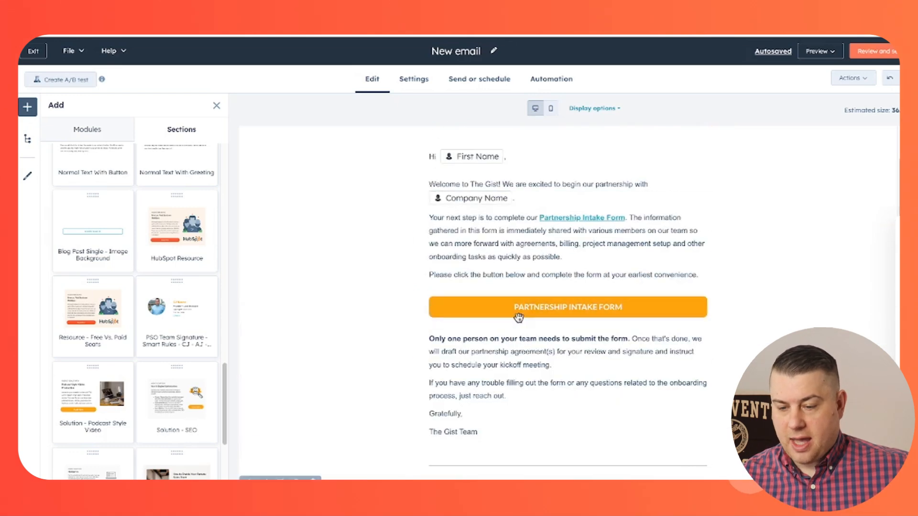
Step: Open the welcome text block and inspect its Company Name and First Name tokens without changing them
left_click(548, 269)
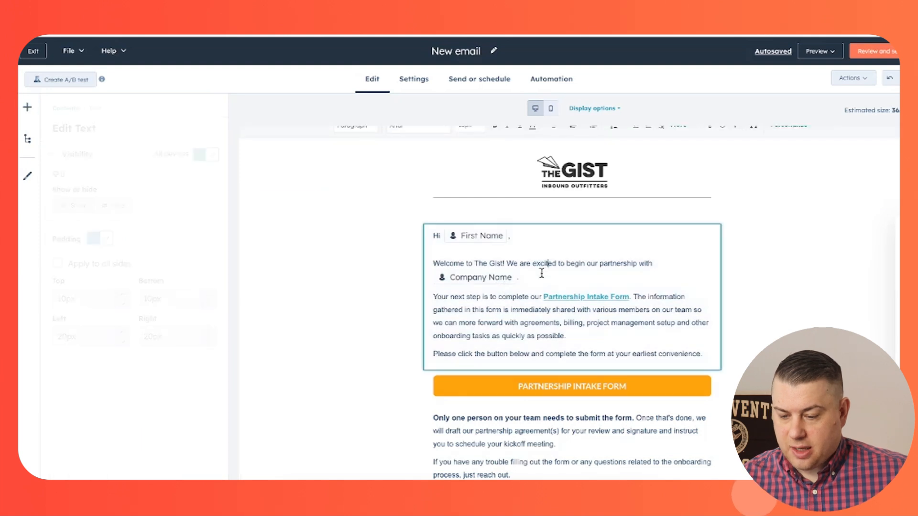
left_click(493, 280)
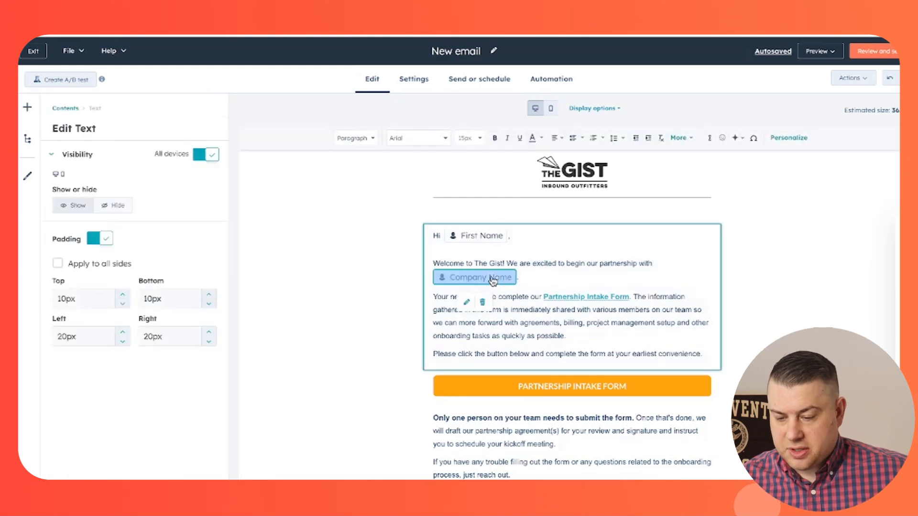
left_click(575, 278)
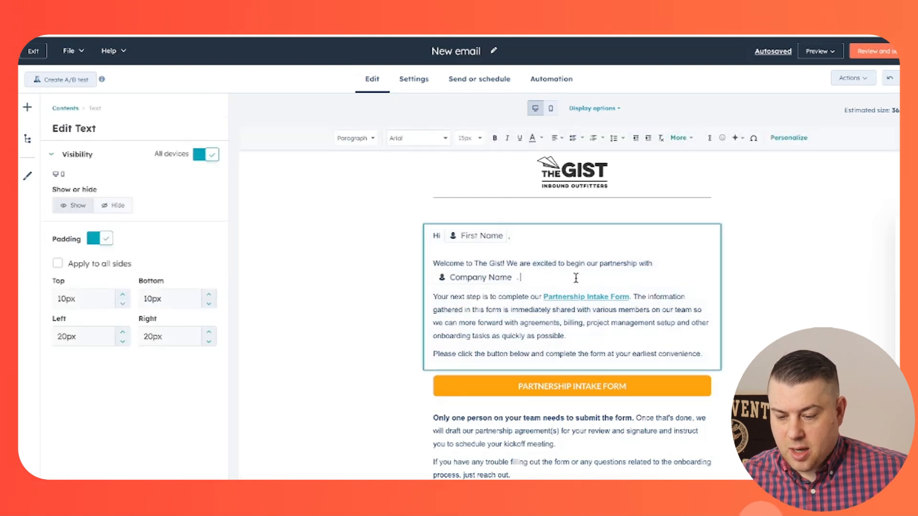
left_click(481, 243)
left_click(548, 276)
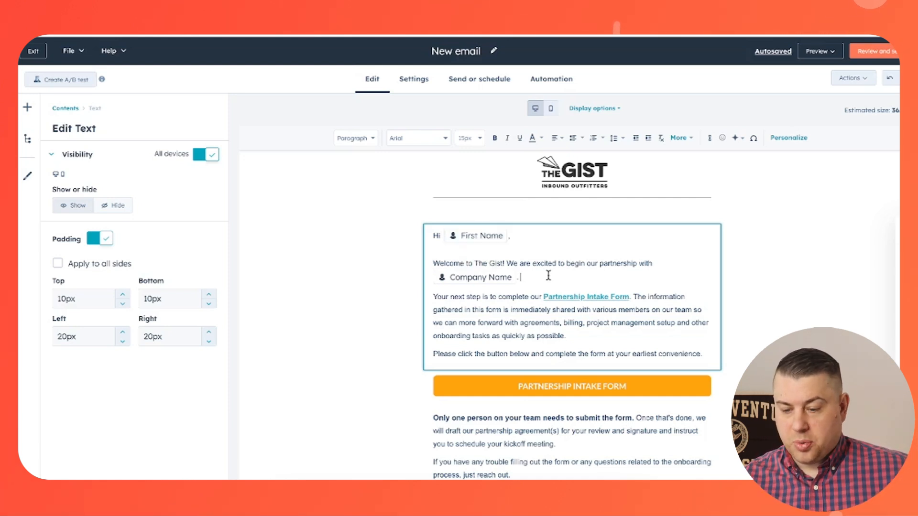
scroll(552, 276, "down", 15)
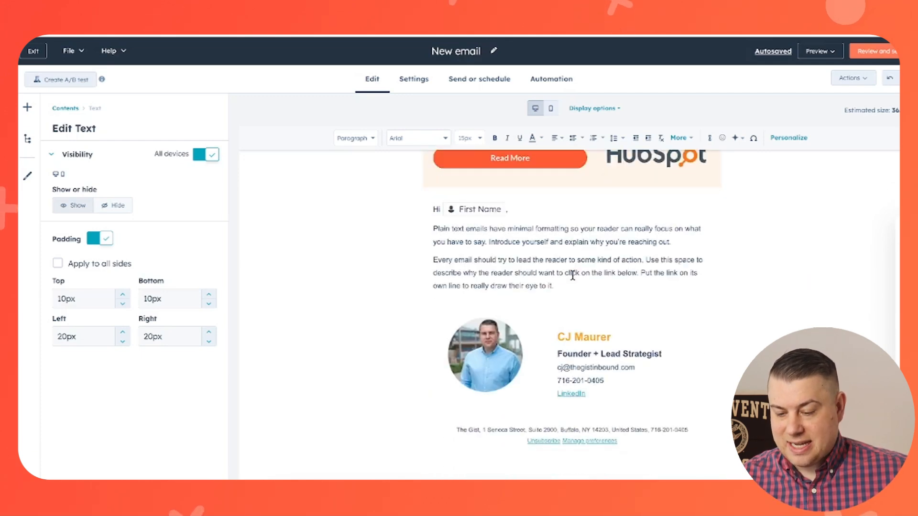
Step: Add a Contact list membership smart rule for the PSO Contacts list to the signature text
left_click(315, 217)
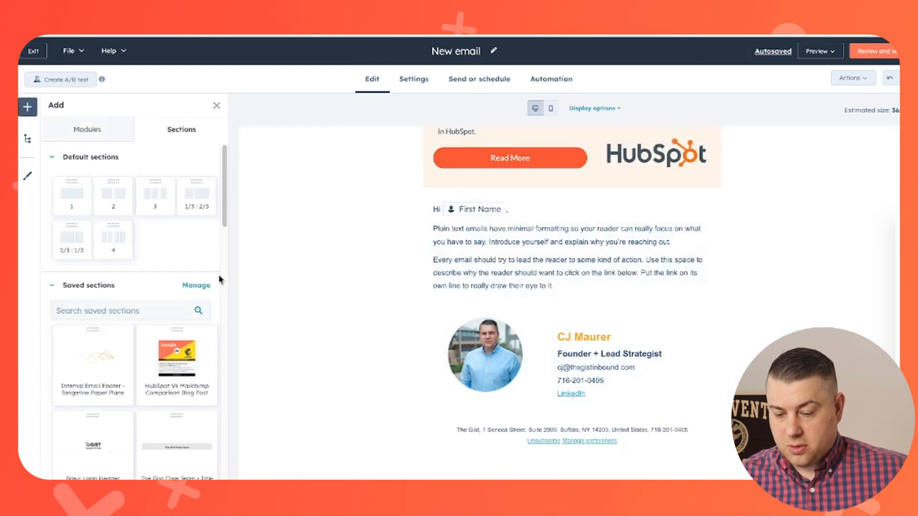
left_click(466, 355)
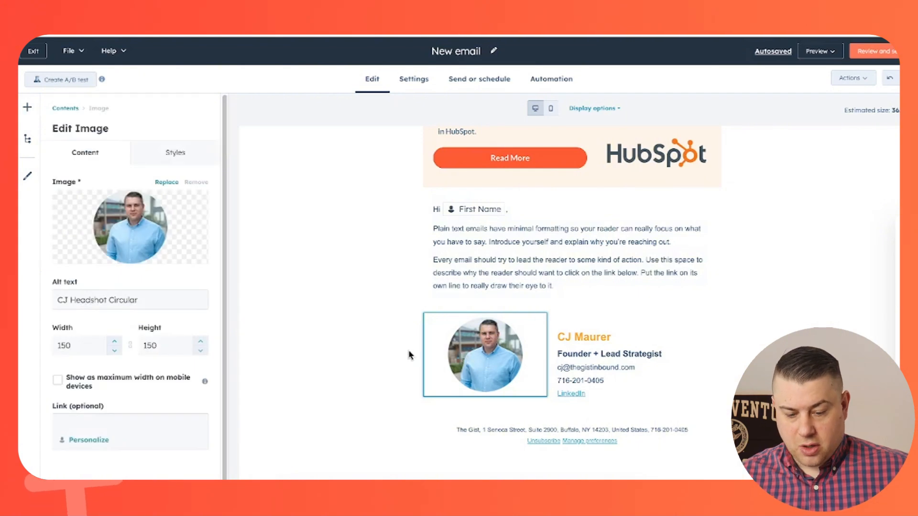
left_click(383, 347)
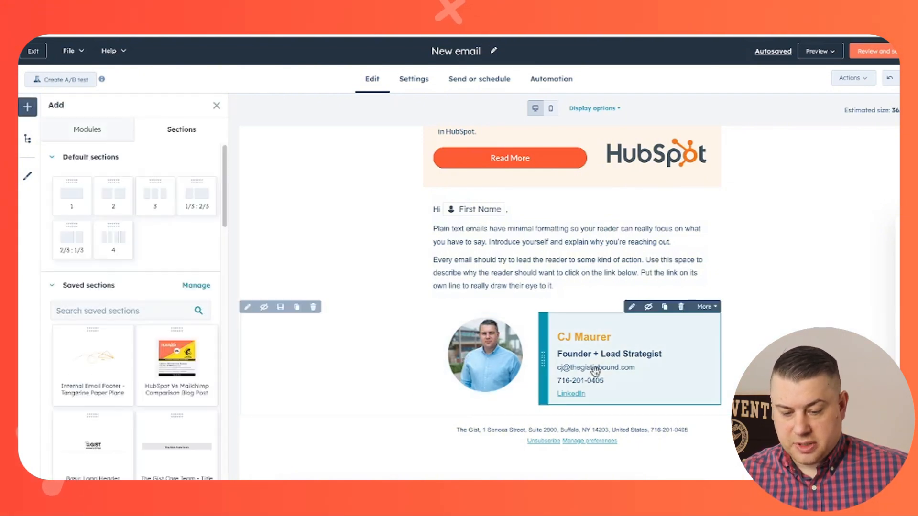
left_click(707, 308)
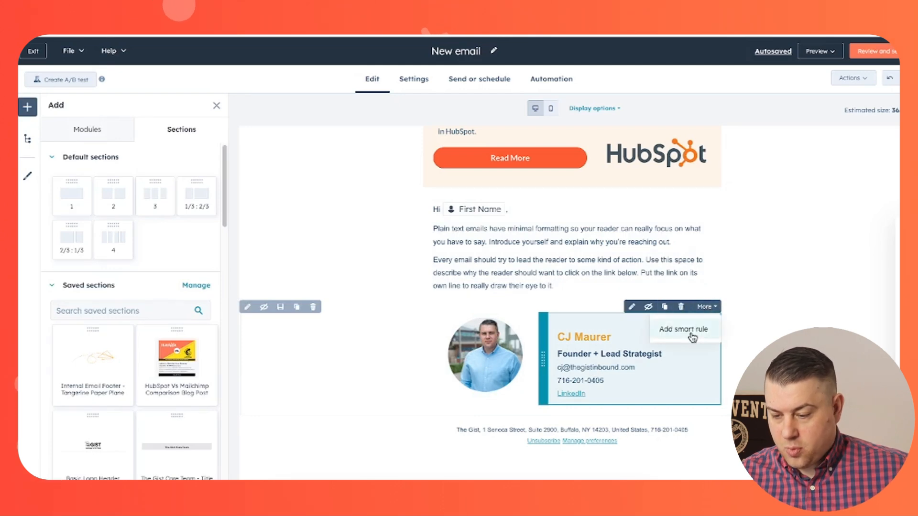
left_click(699, 330)
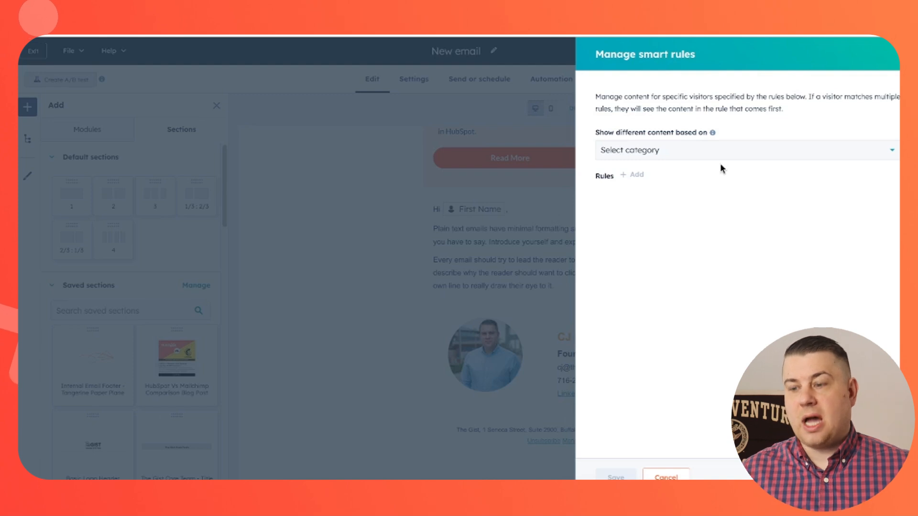
left_click(721, 159)
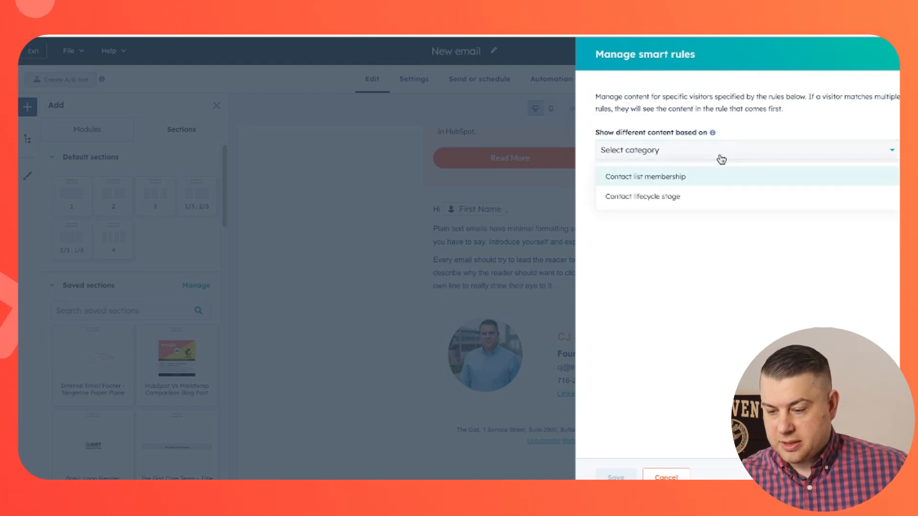
left_click(669, 174)
left_click(640, 177)
left_click(667, 200)
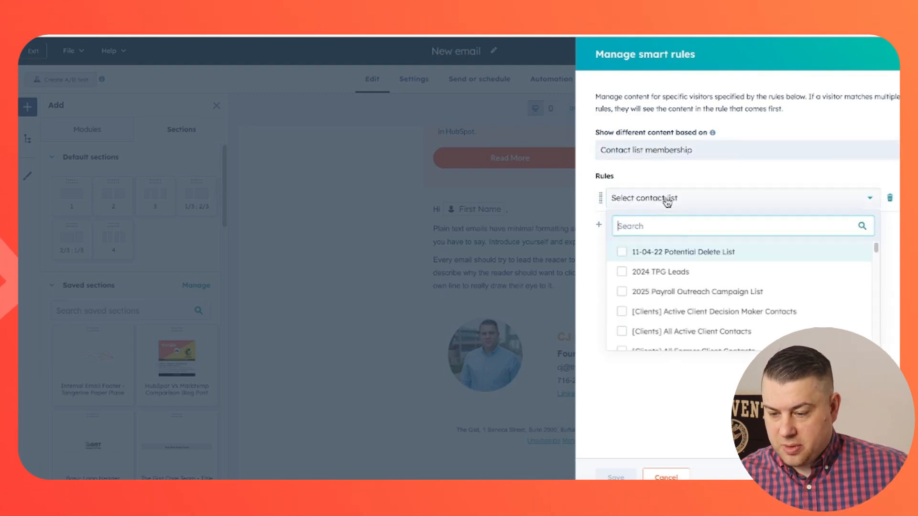
type("phil")
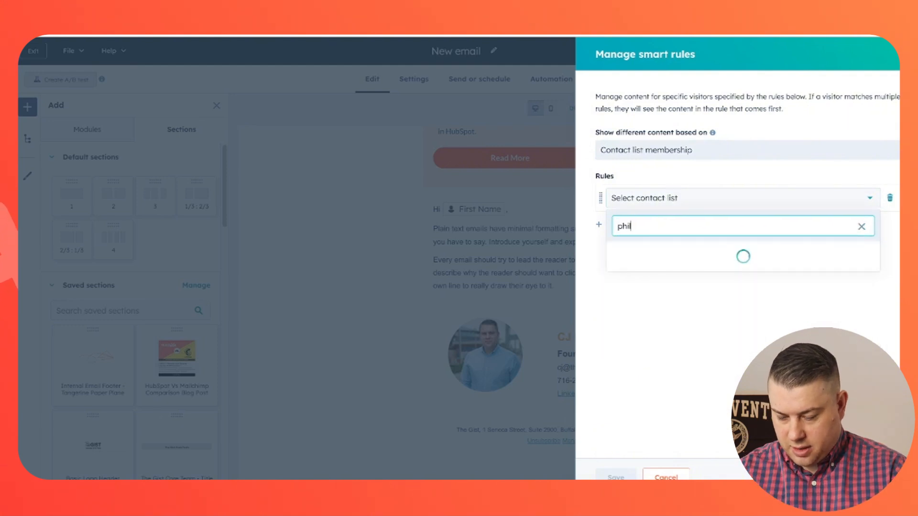
left_click(639, 251)
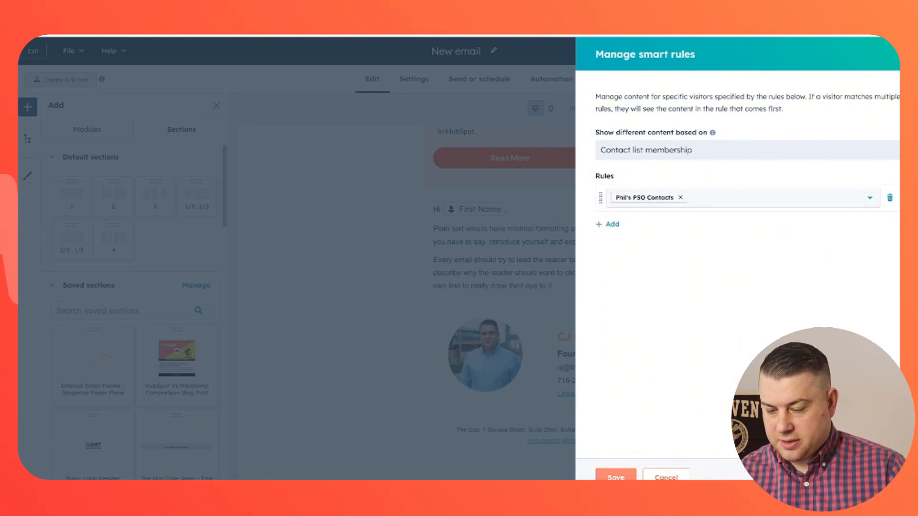
left_click(616, 477)
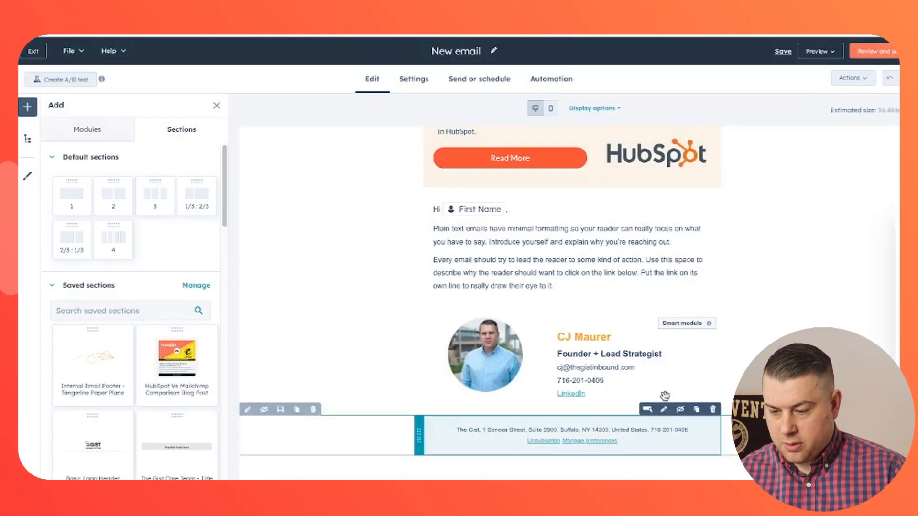
Step: In the PSO Contacts version of the signature, replace the name heading with another person's name
left_click(673, 344)
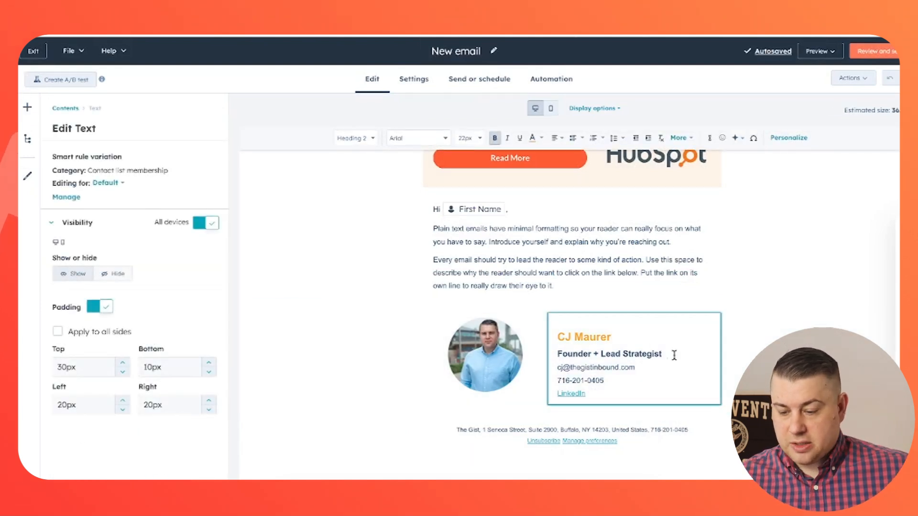
left_click(106, 184)
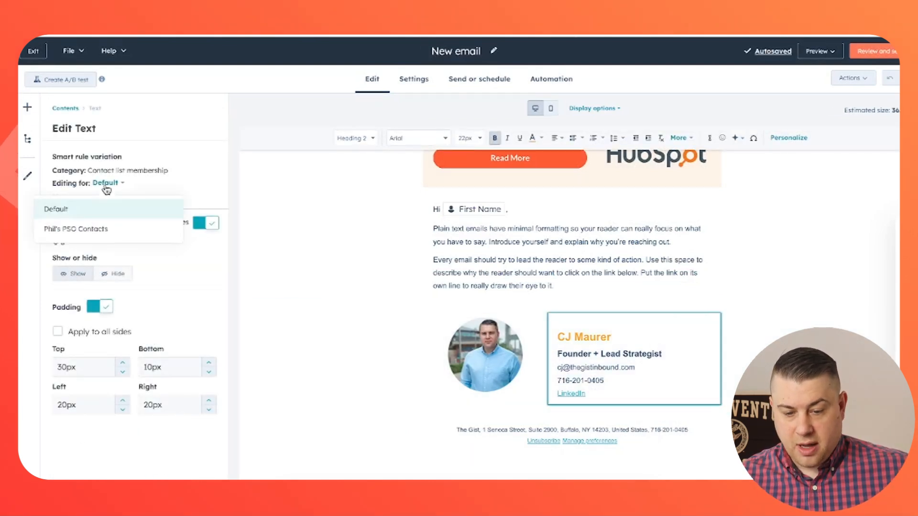
left_click(105, 226)
scroll(152, 313, "down", 1)
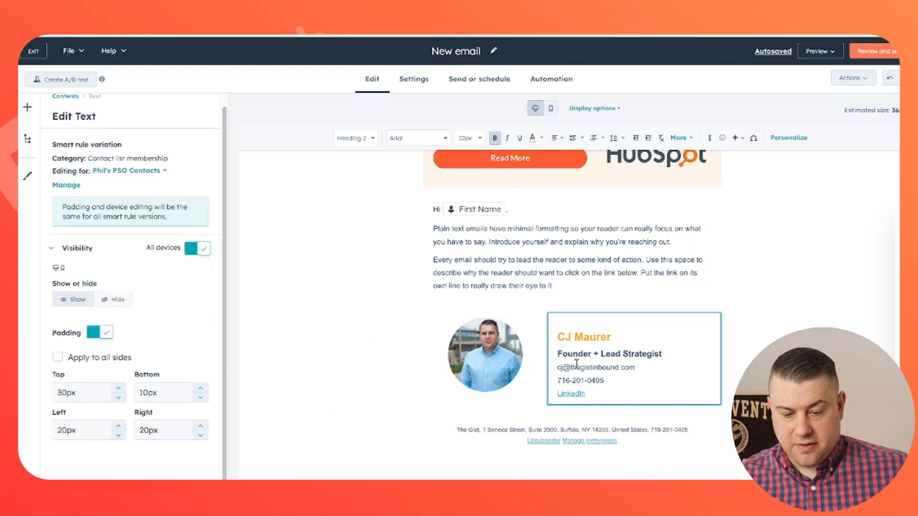
triple_click(586, 336)
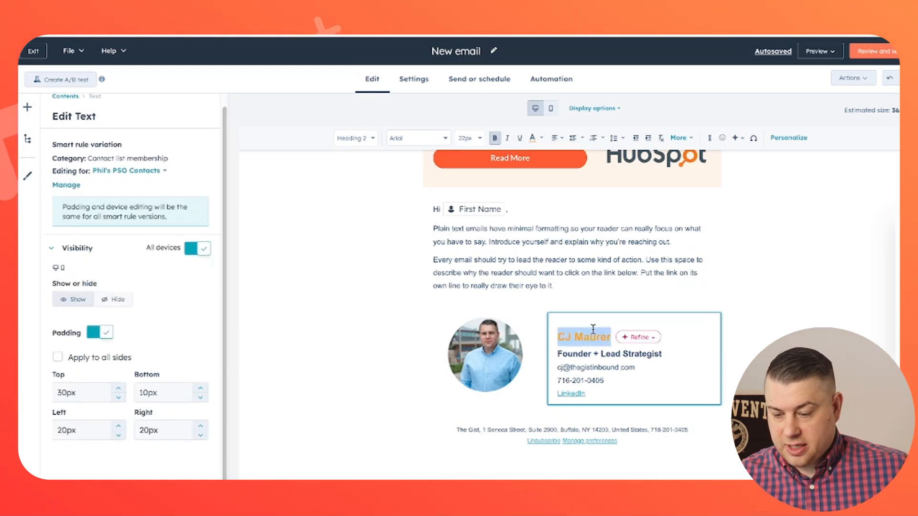
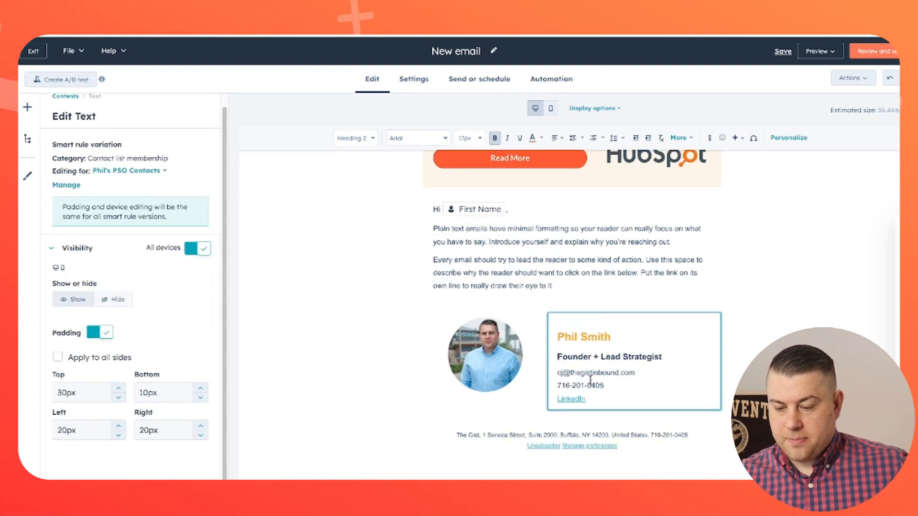
left_click(489, 367)
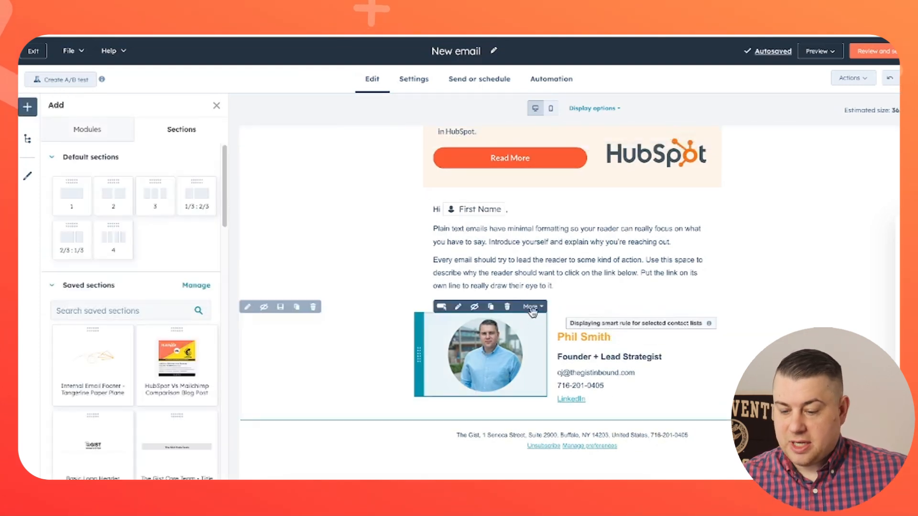
Step: Add a Contact list membership smart rule for PSO Contacts to the signature photo
left_click(533, 306)
left_click(530, 327)
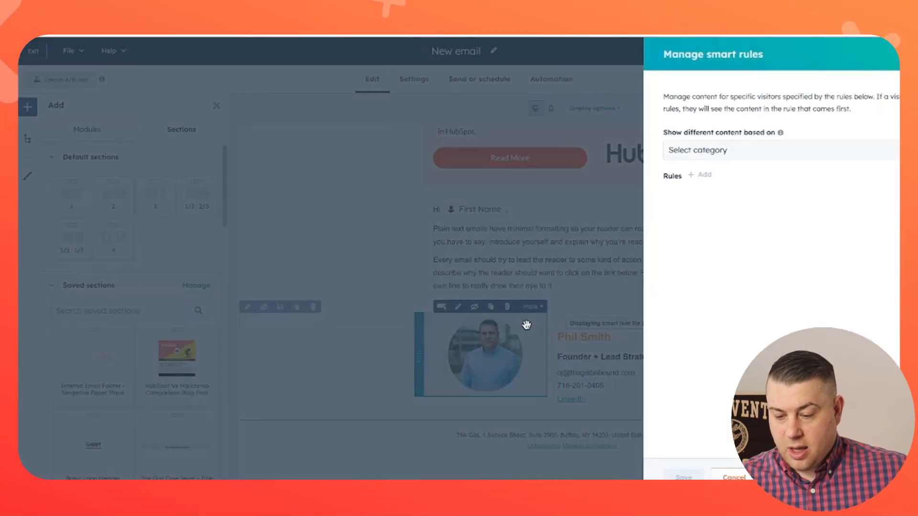
left_click(698, 155)
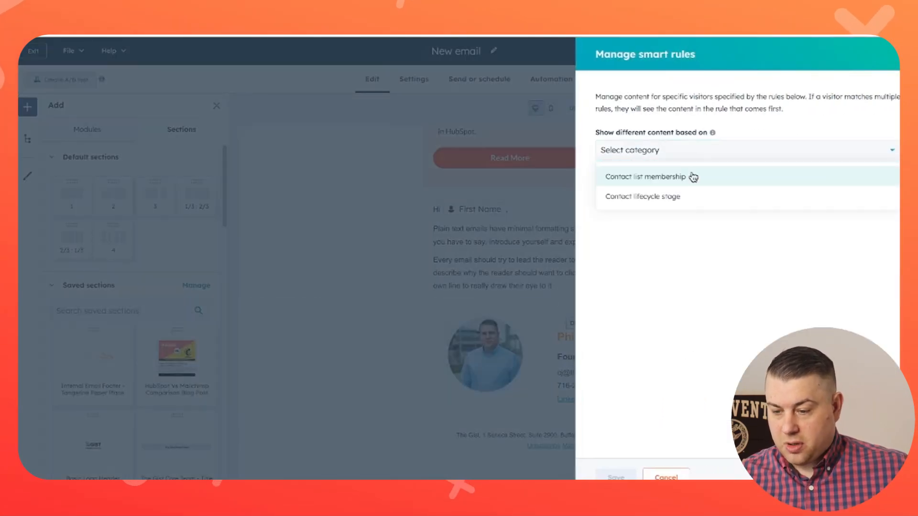
left_click(692, 175)
left_click(637, 175)
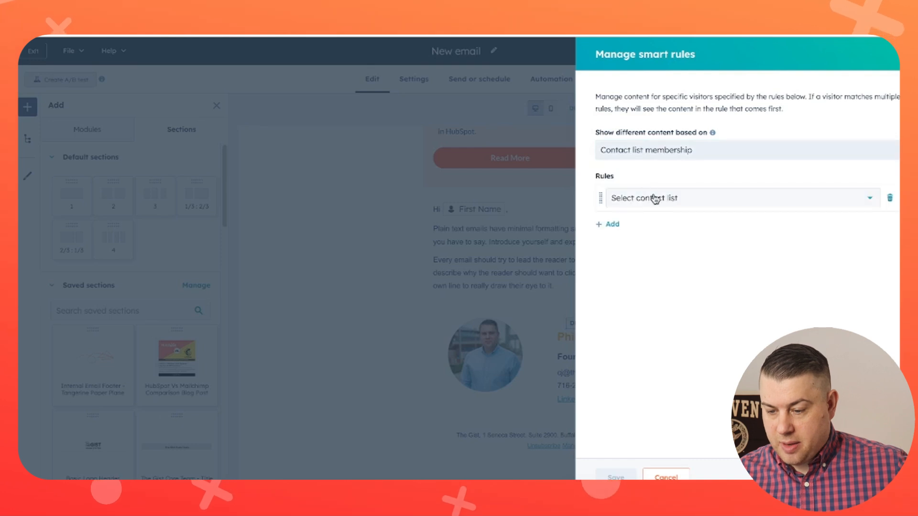
left_click(652, 199)
type("phil")
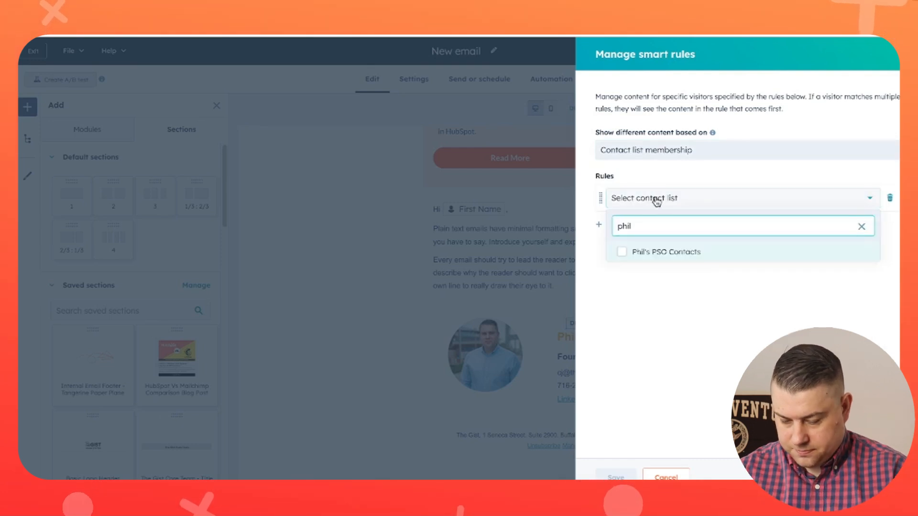
left_click(647, 255)
left_click(635, 295)
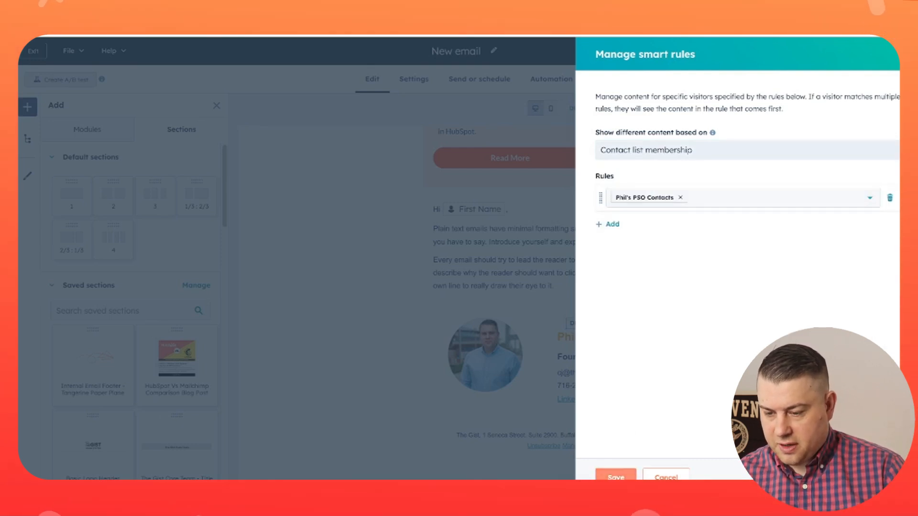
left_click(615, 476)
Step: For the PSO Contacts version, replace the headshot with another person's circular 200×200 photo
left_click(499, 369)
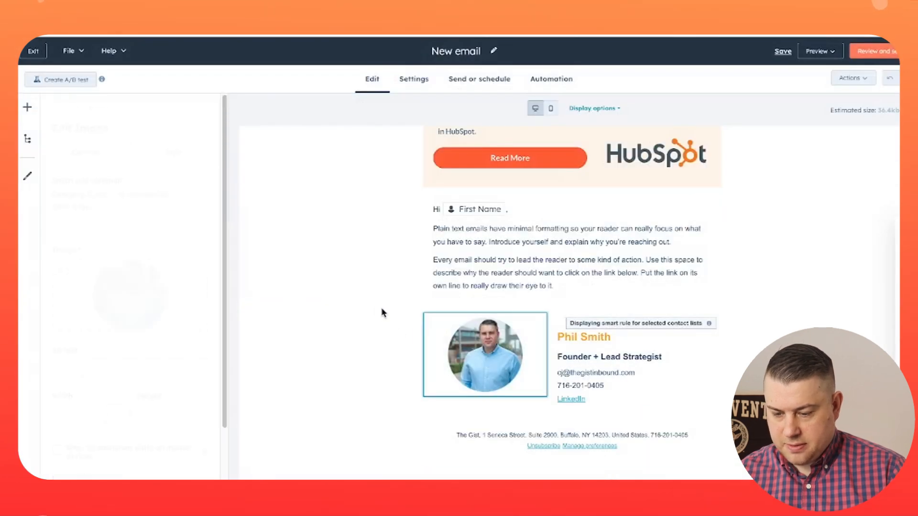
left_click(108, 207)
left_click(103, 254)
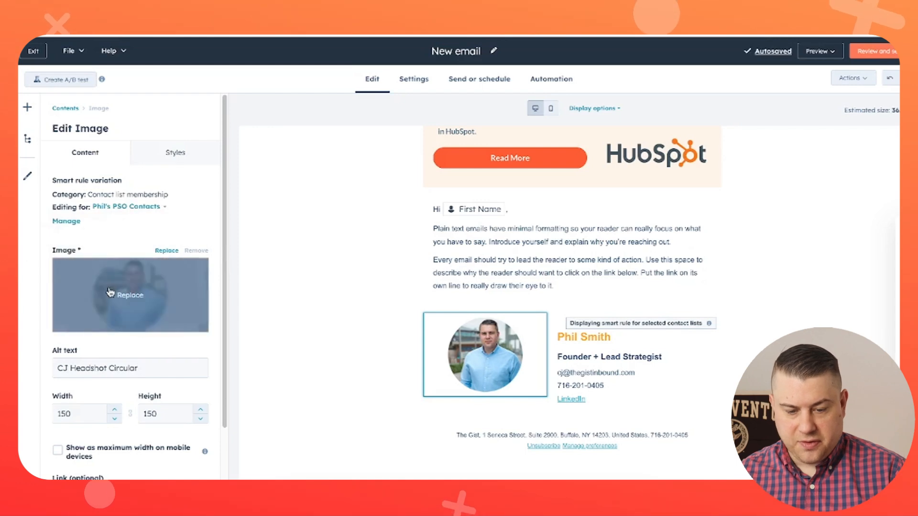
left_click(129, 294)
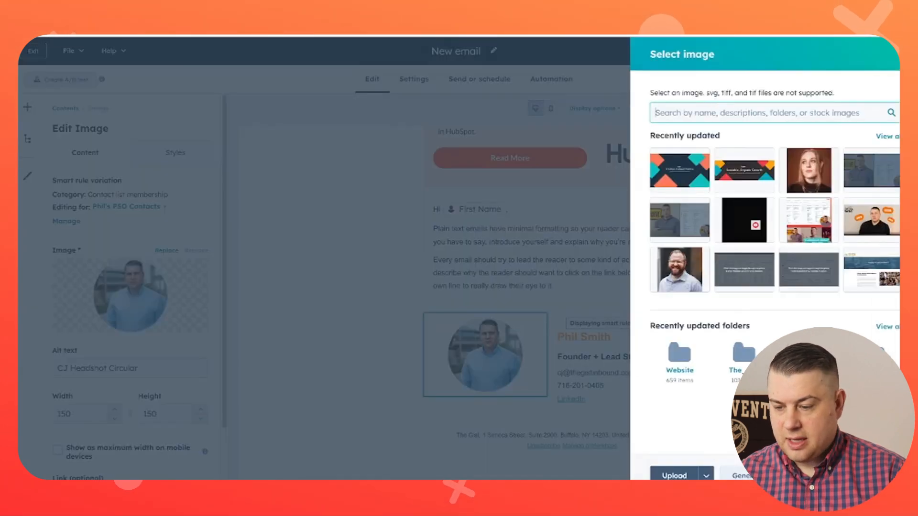
type("phil")
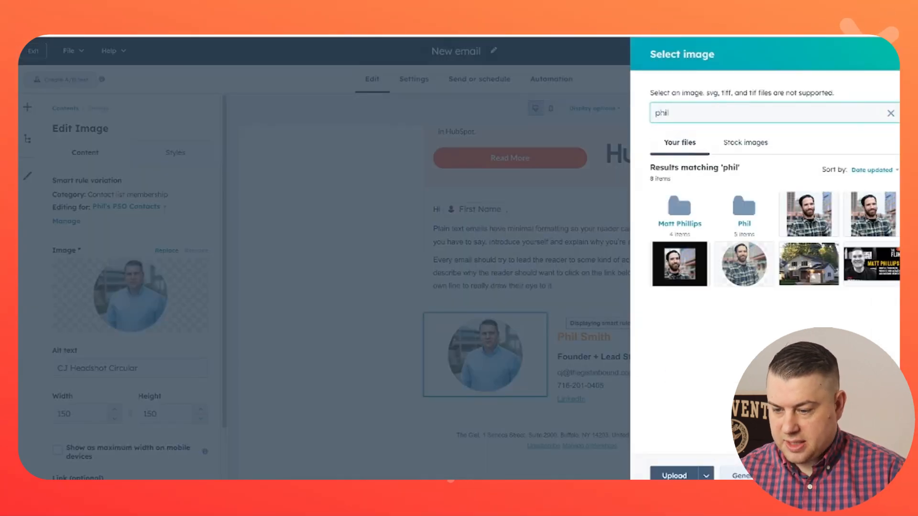
left_click(755, 261)
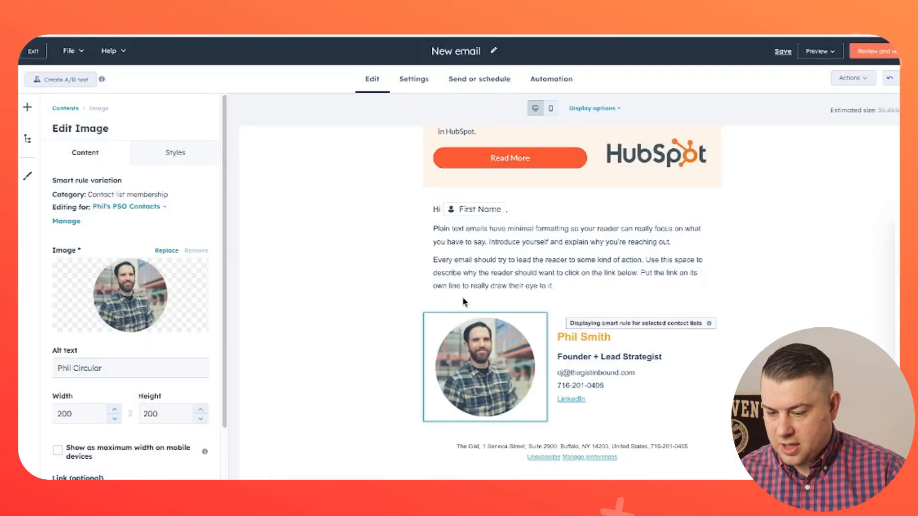
Step: Deselect the headshot image module and scroll back up the email
left_click(355, 315)
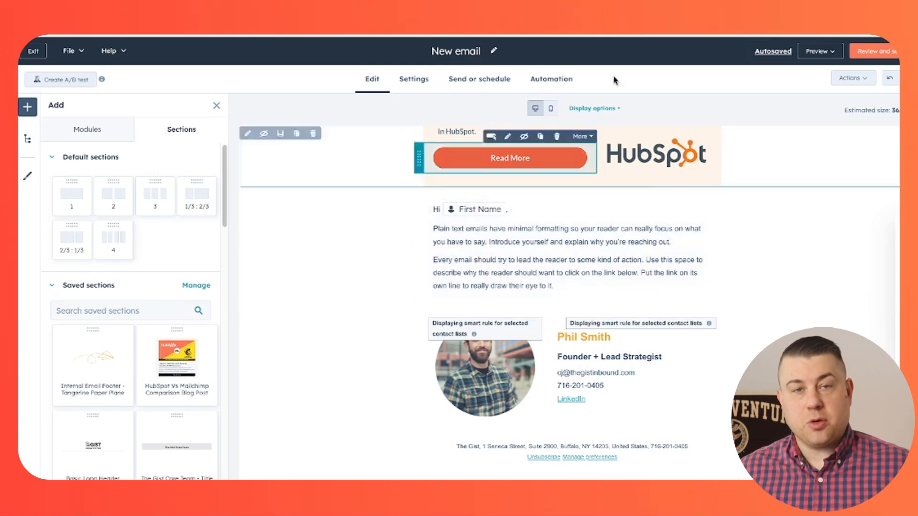
scroll(653, 129, "up", 10)
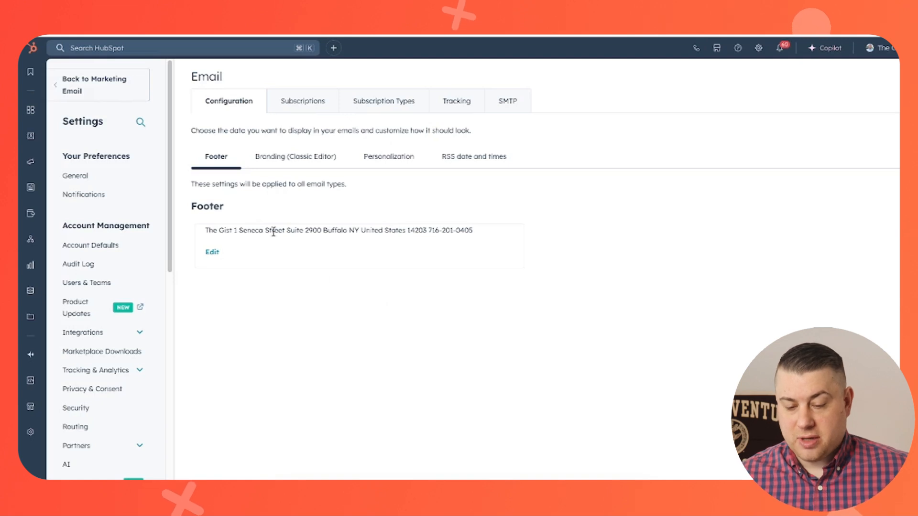
Step: Look over the Subscriptions preferences page and the Subscription Types list without changing anything
left_click(305, 104)
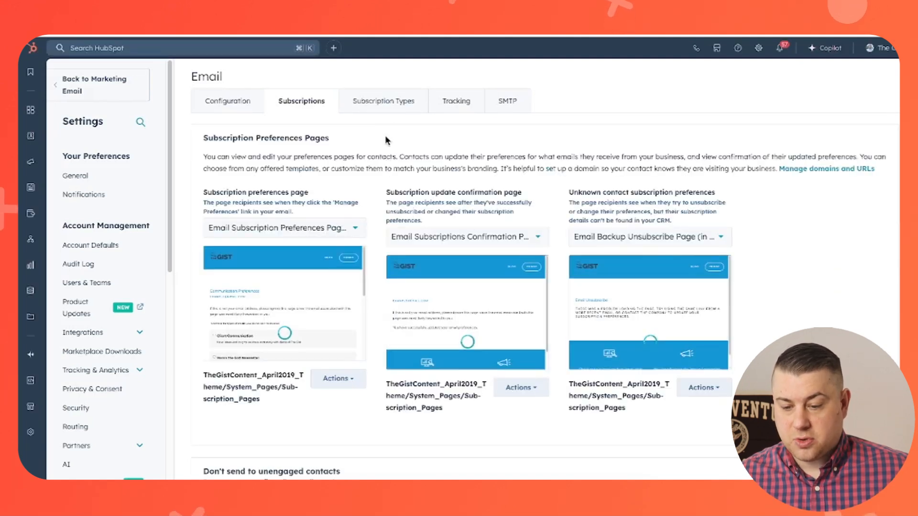
scroll(385, 134, "down", 1)
scroll(386, 135, "up", 1)
left_click(383, 100)
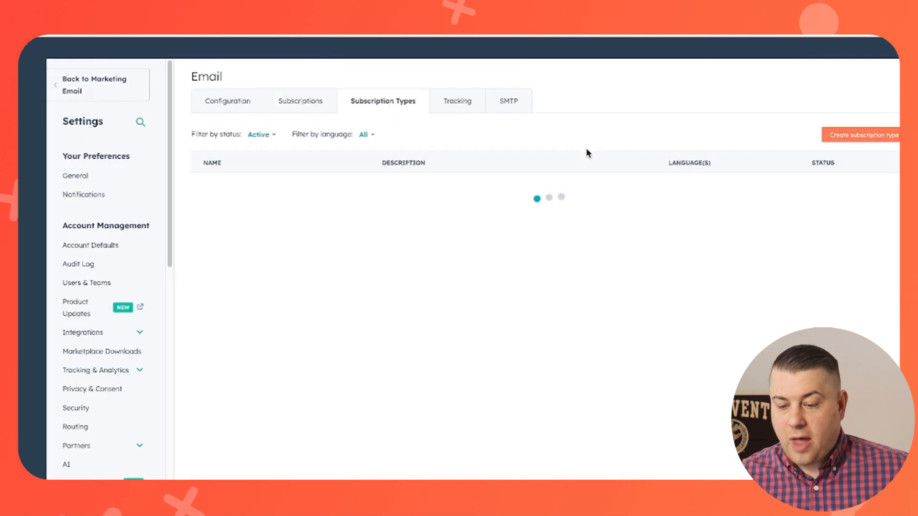
scroll(429, 222, "down", 1)
scroll(349, 202, "up", 1)
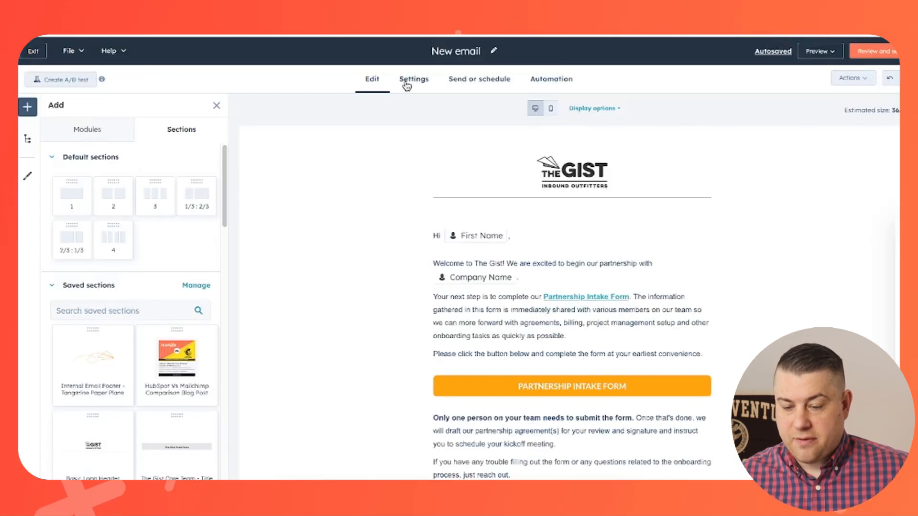
Step: Open the email's Settings page and check the From name options, leaving the sender unchanged
left_click(407, 86)
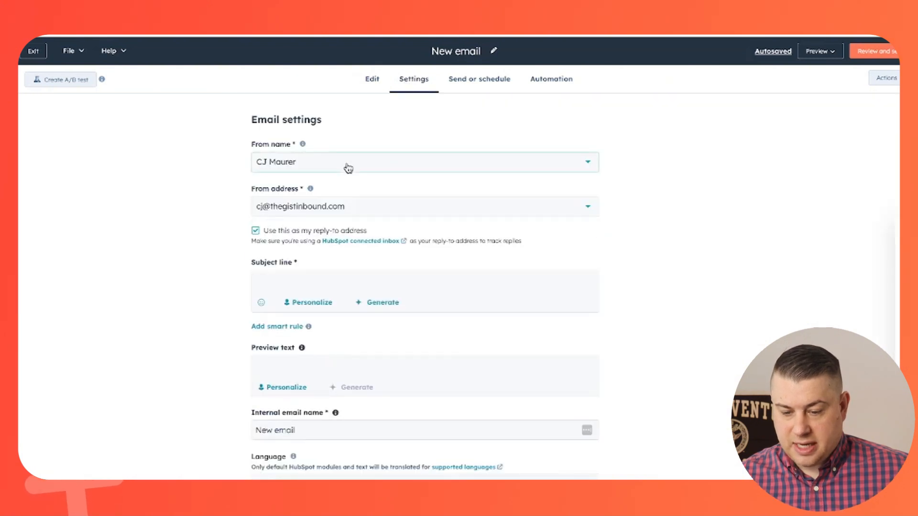
left_click(348, 167)
left_click(176, 211)
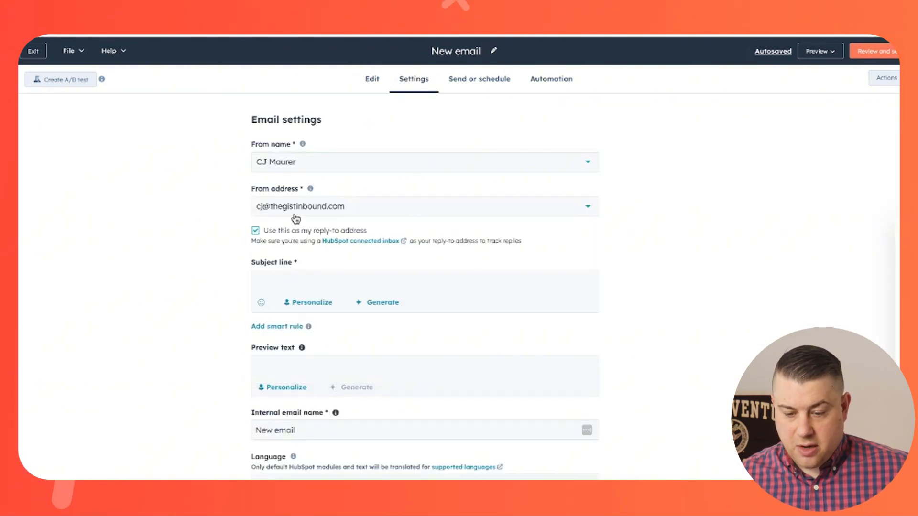
Step: Review the Subscription type choices further down the settings without selecting one
scroll(330, 214, "down", 2)
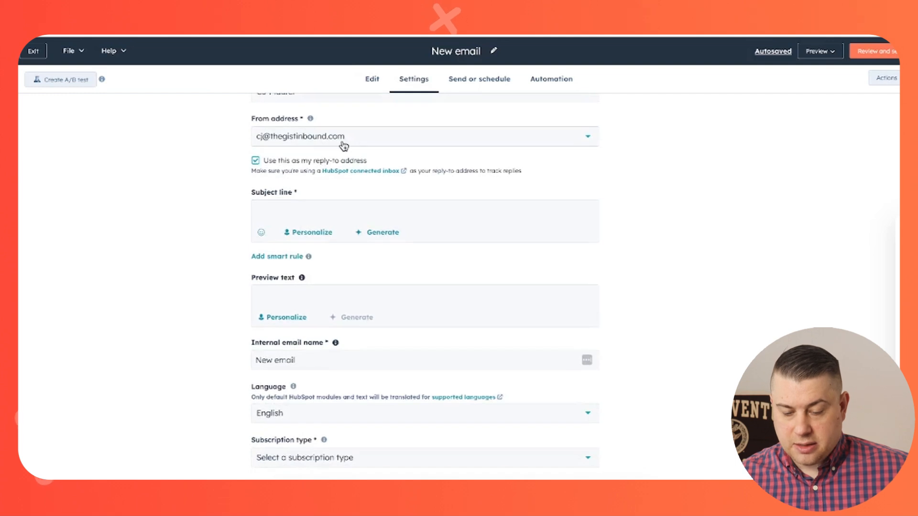
scroll(328, 282, "down", 5)
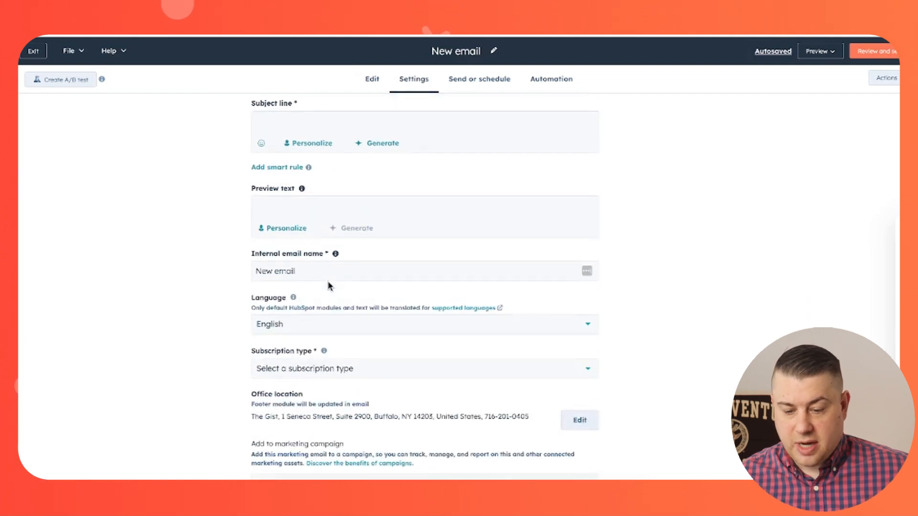
left_click(328, 296)
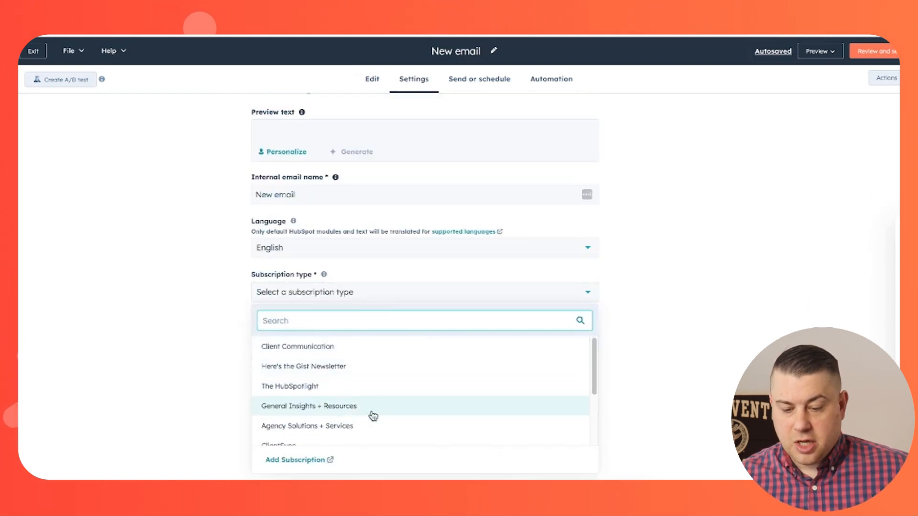
left_click(212, 323)
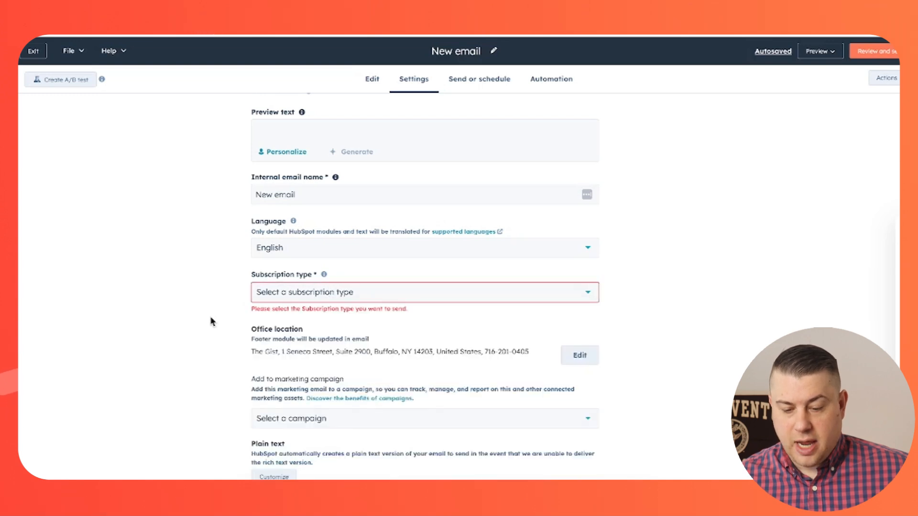
scroll(212, 291, "up", 7)
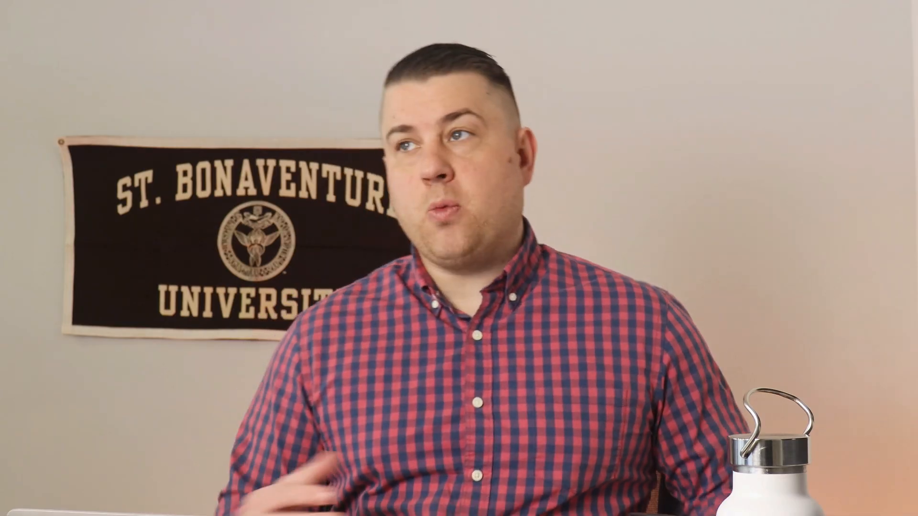